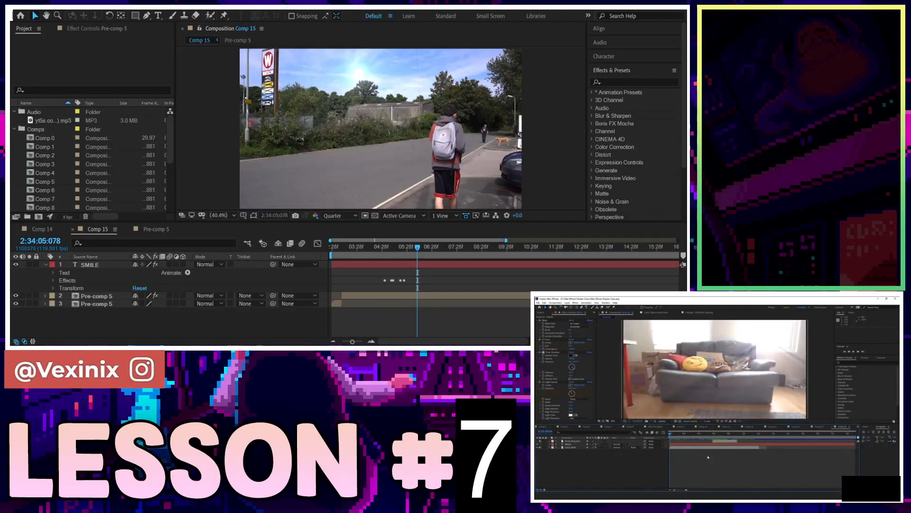
Add a new black solid layer above the SMILE text layer in Comp 15.
left_click(345, 250)
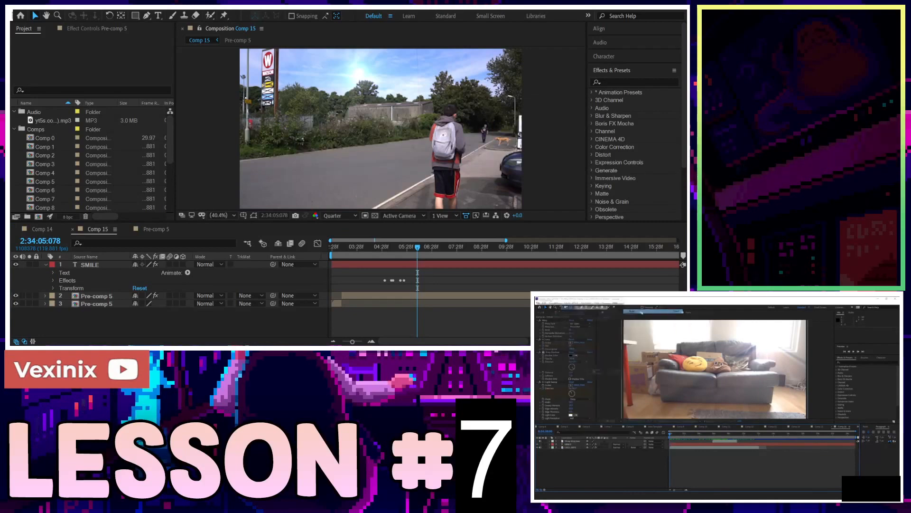
left_click(158, 313)
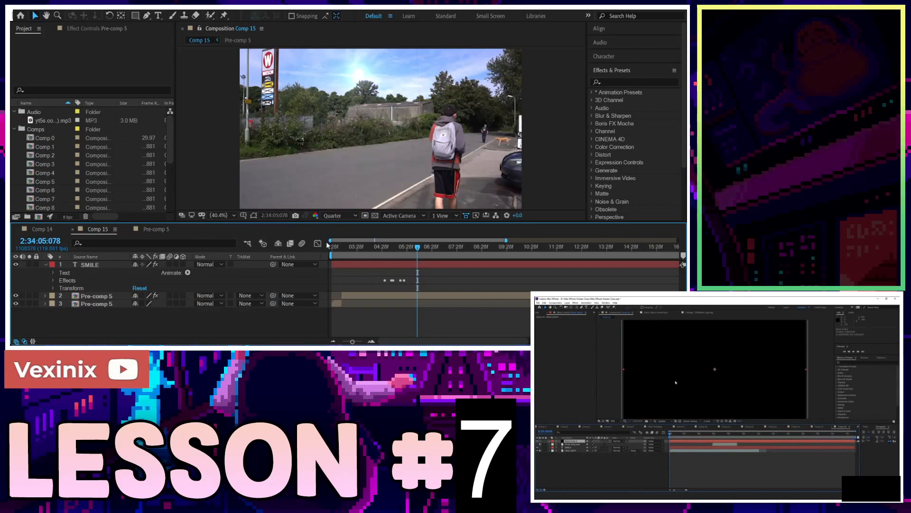
key("ctrl+y")
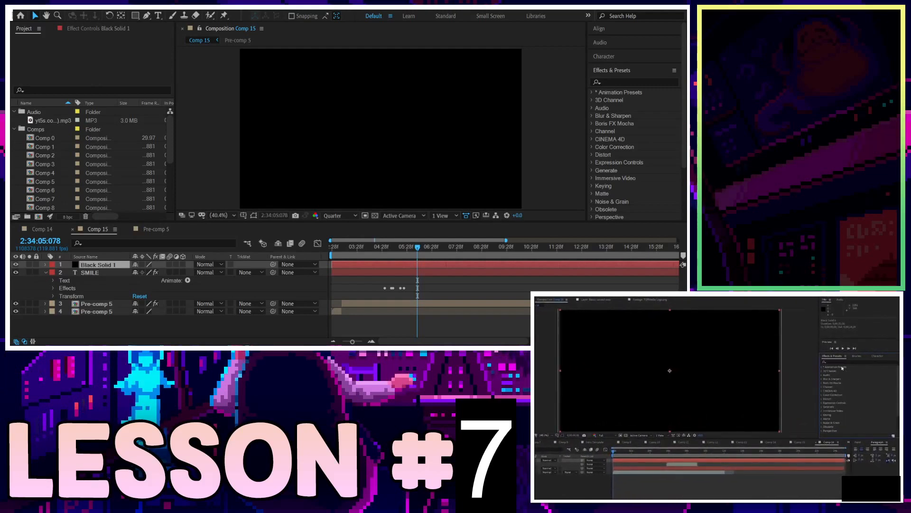
Apply the Apparition preset from the Backgrounds animation presets to the black solid.
left_click(593, 93)
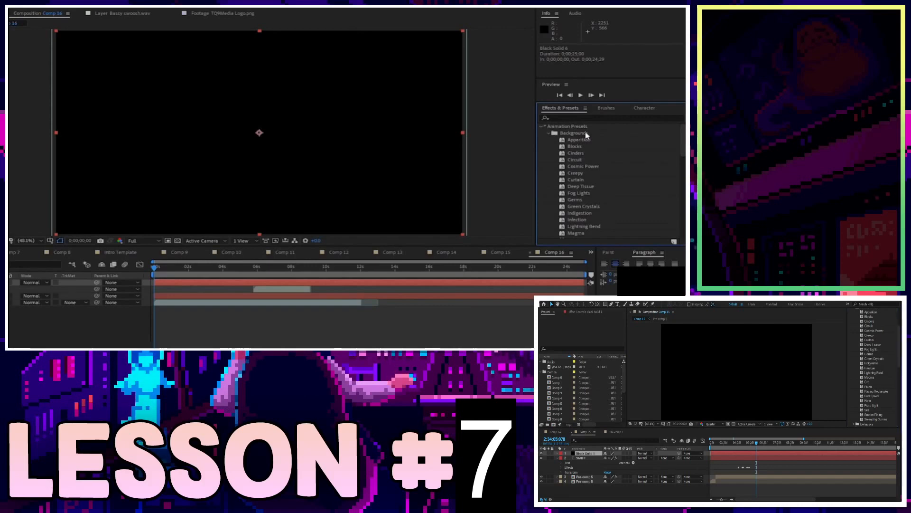
left_click(589, 141)
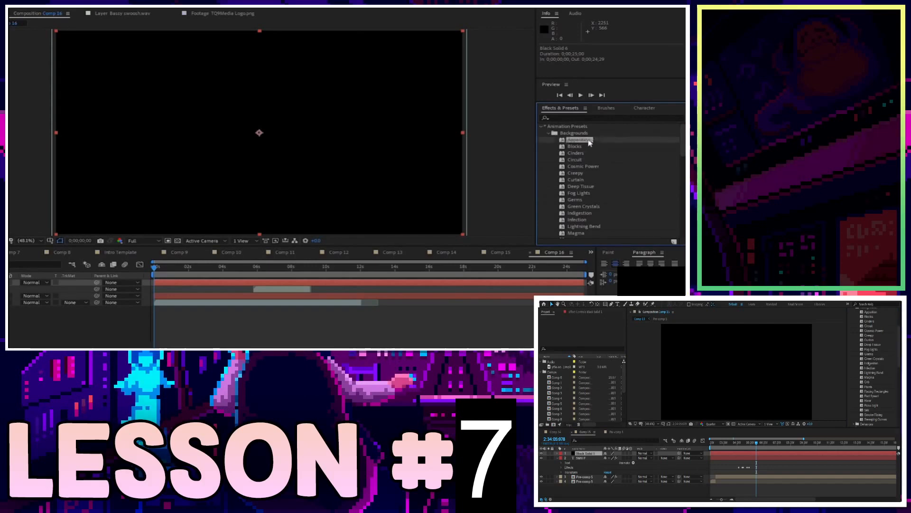
left_click_drag(591, 157, 371, 150)
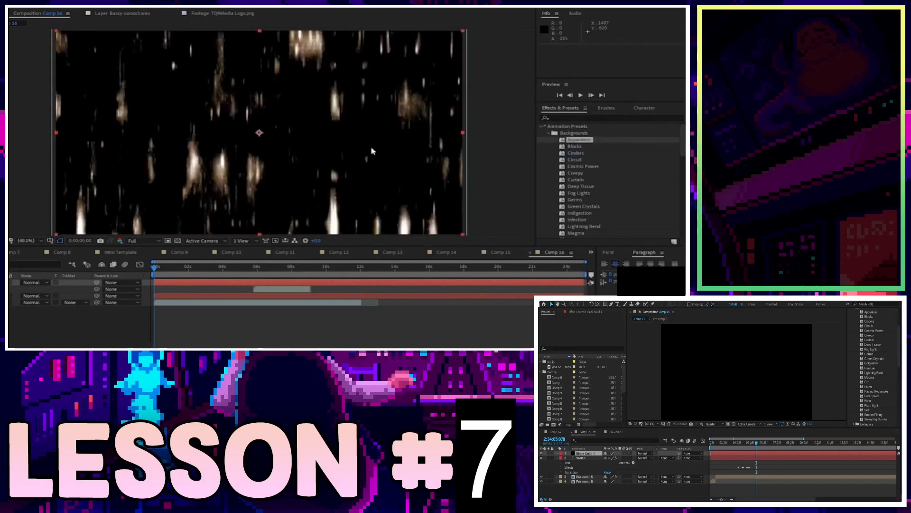
Set the preview resolution to Quarter and play back the Apparition background.
key("space")
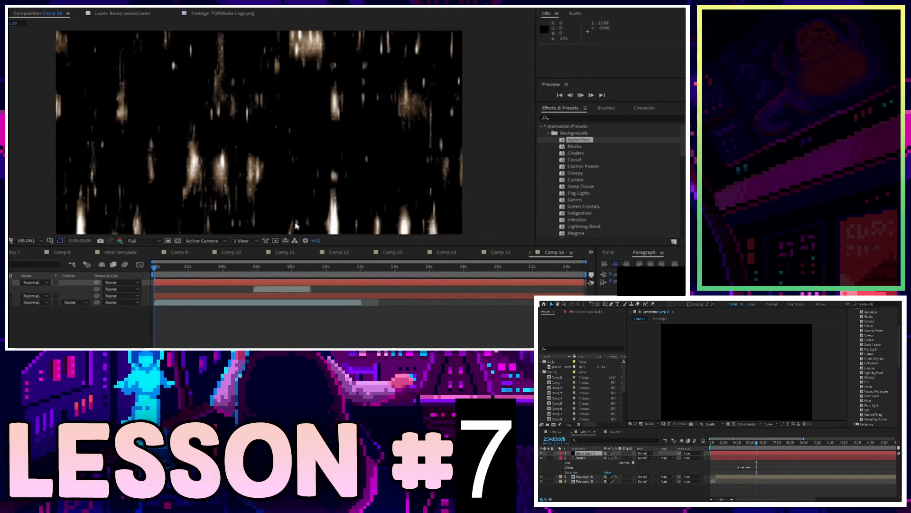
key("space")
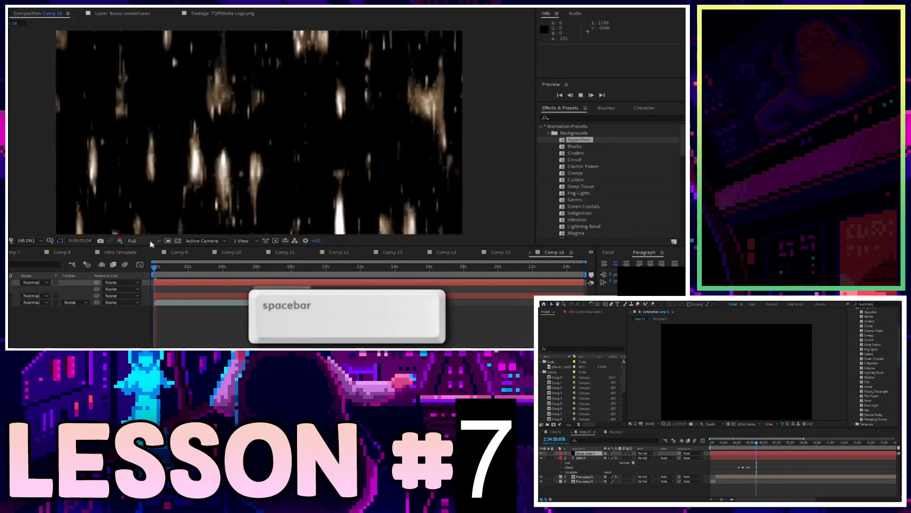
left_click(138, 240)
left_click(144, 284)
key("space")
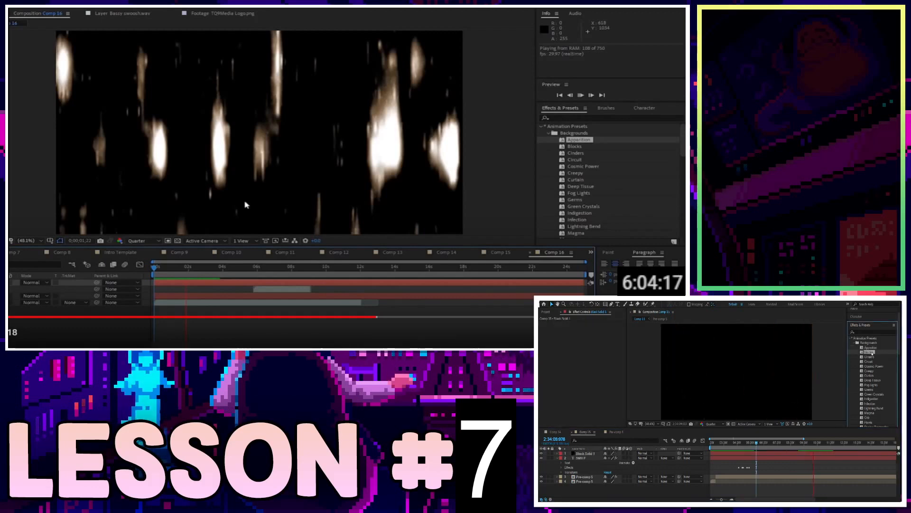
Apply the Blocks background preset to the black solid in Comp 15, and scrub the timeline to examine its motion and effect settings.
left_click_drag(872, 353, 583, 455)
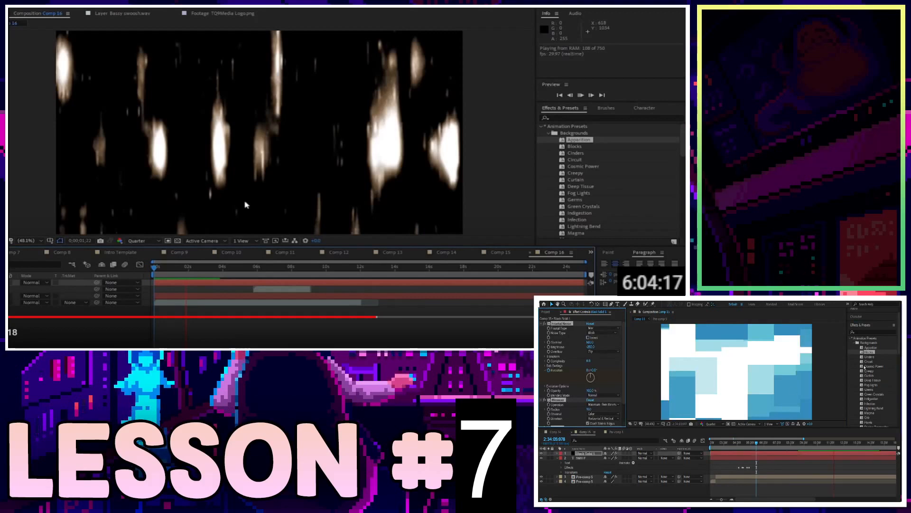
left_click_drag(733, 446, 805, 445)
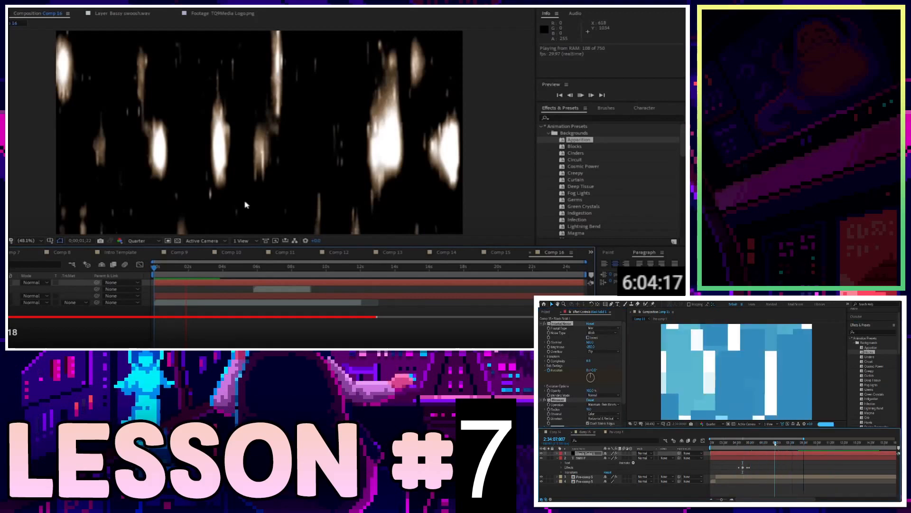
scroll(585, 380, "down", 2)
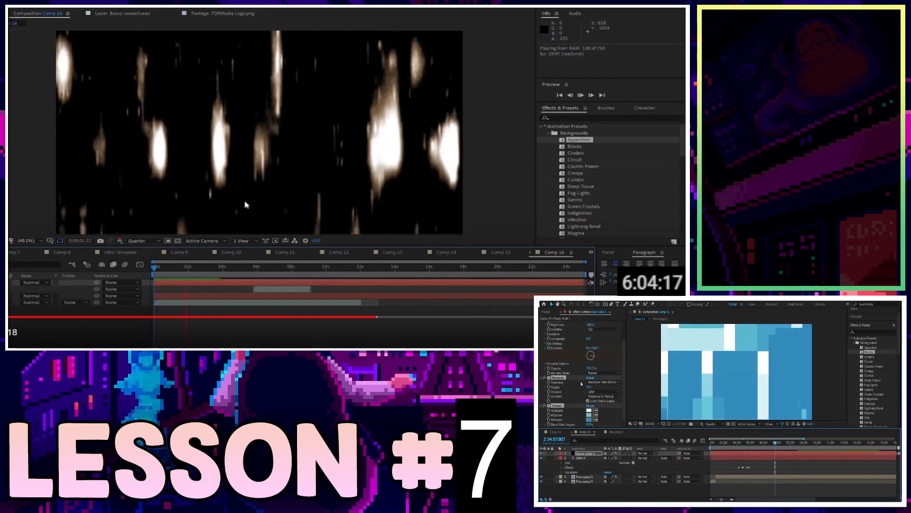
scroll(581, 385, "up", 2)
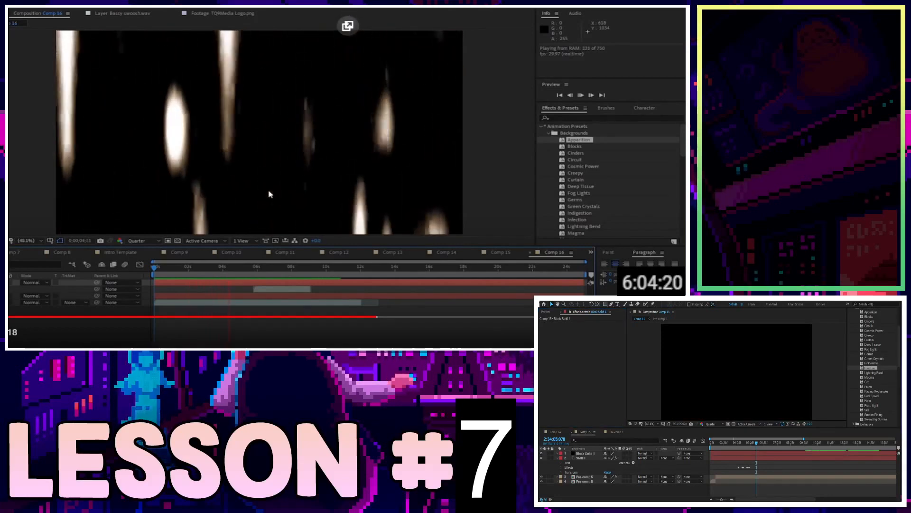
Stop the preview and delete all of the Apparition effects from the black solid in Comp 16.
key("space")
left_click(247, 324)
left_click(242, 283)
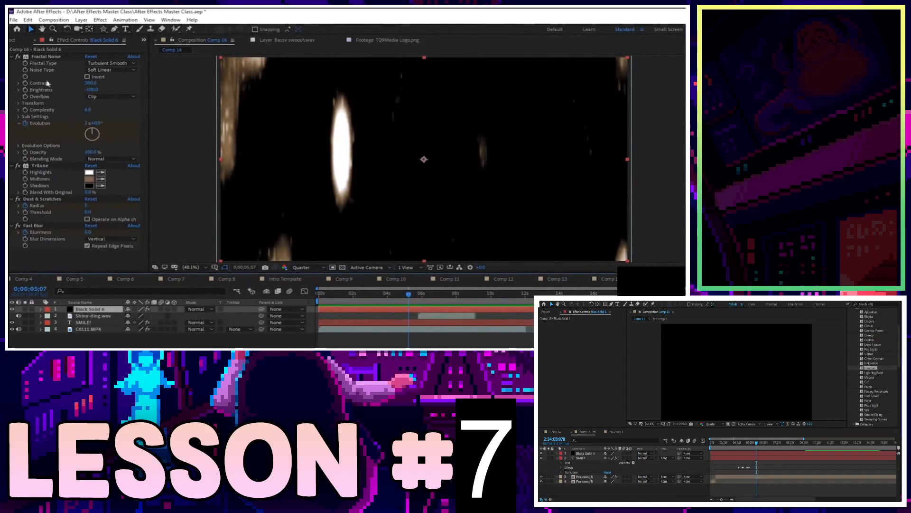
left_click(69, 252)
key("ctrl+a")
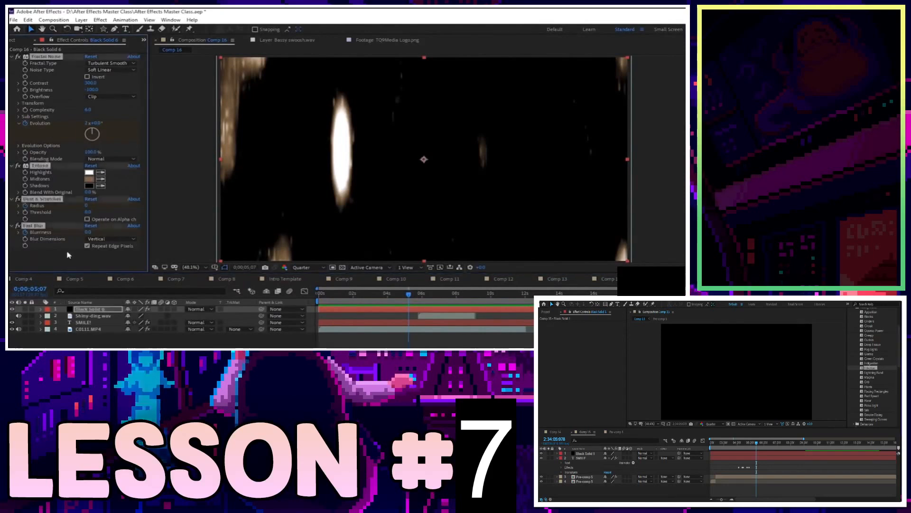
key("Delete")
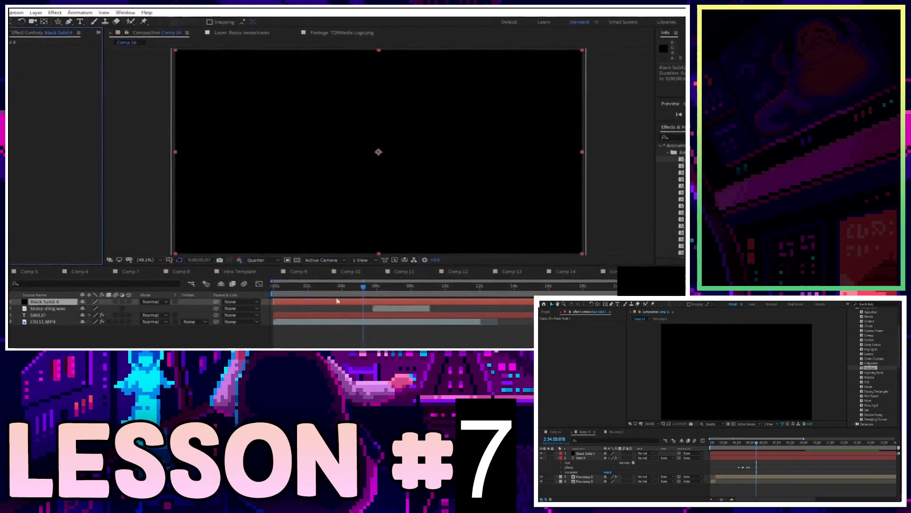
Apply the Blocks background preset to the black solid in Comp 16 and preview the animation.
left_click_drag(620, 154, 295, 149)
left_click(166, 268)
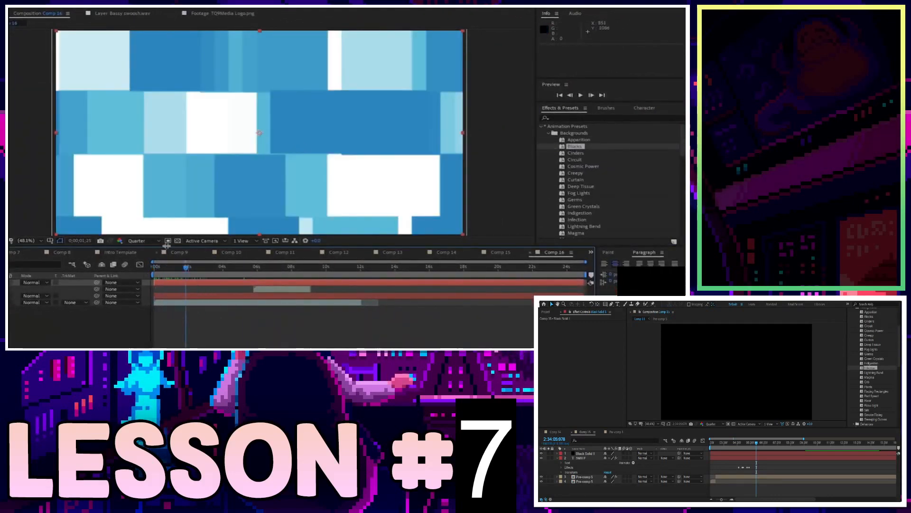
key("space")
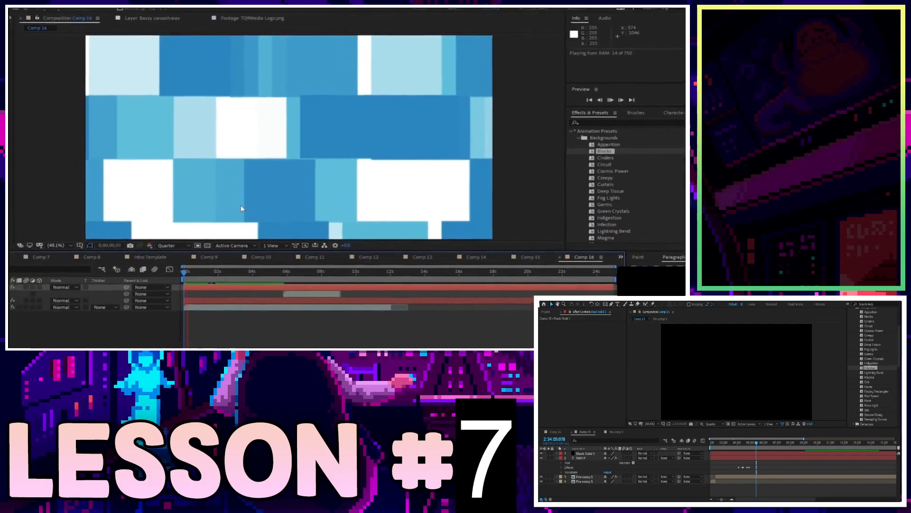
key("space")
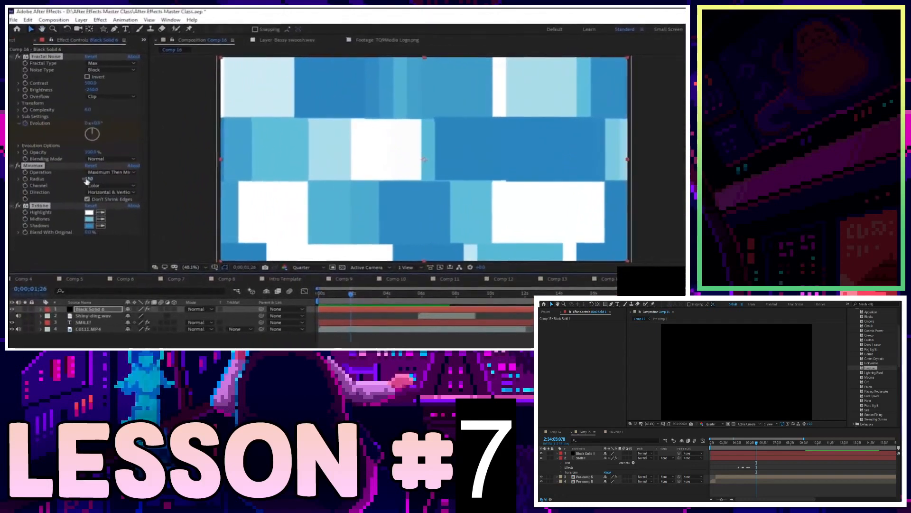
Try rotating the Fractal Noise Evolution dial on the Blocks background, and undo the change.
left_click_drag(56, 174, 62, 206)
mouse_move(93, 134)
left_mouse_down()
mouse_move(92, 145)
mouse_move(83, 138)
mouse_move(89, 126)
mouse_move(105, 136)
mouse_move(91, 146)
left_mouse_up()
key("ctrl+z")
Preview the Blocks background from the start of the timeline, and remove its effects from the black solid.
left_click_drag(328, 295, 317, 295)
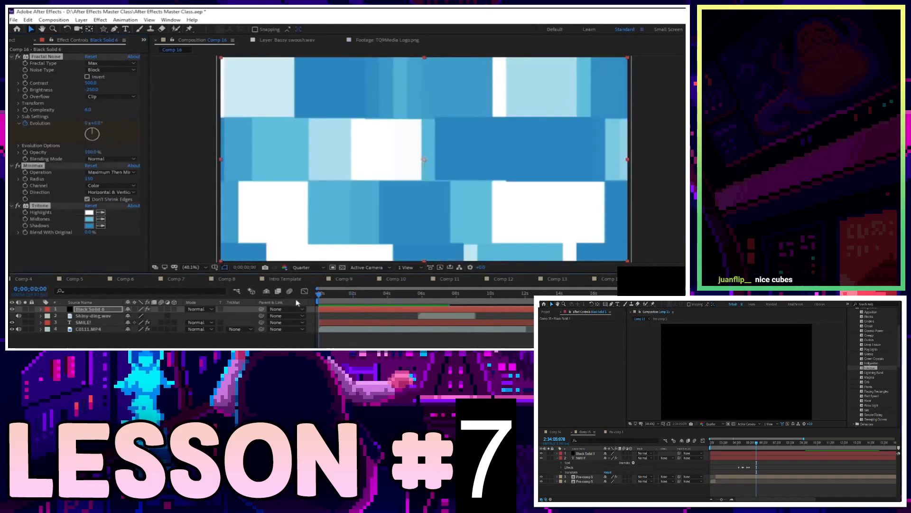
left_click(369, 345)
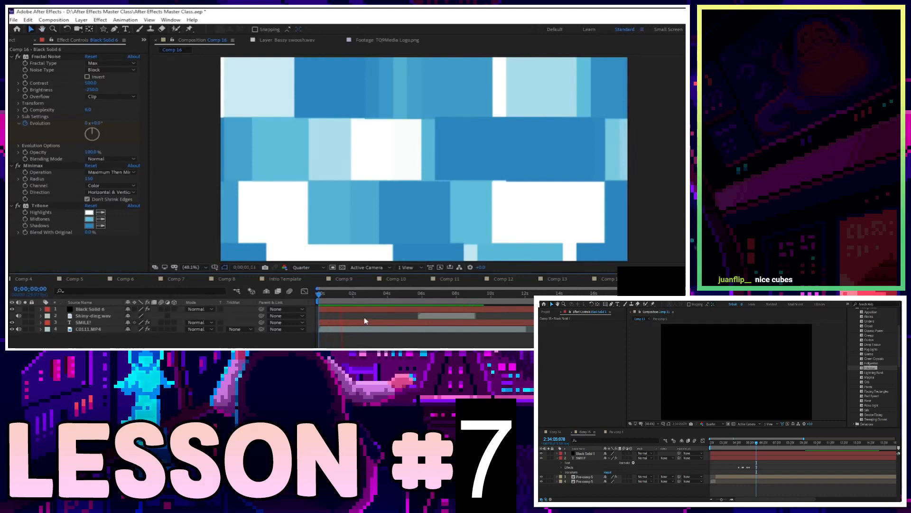
key("space")
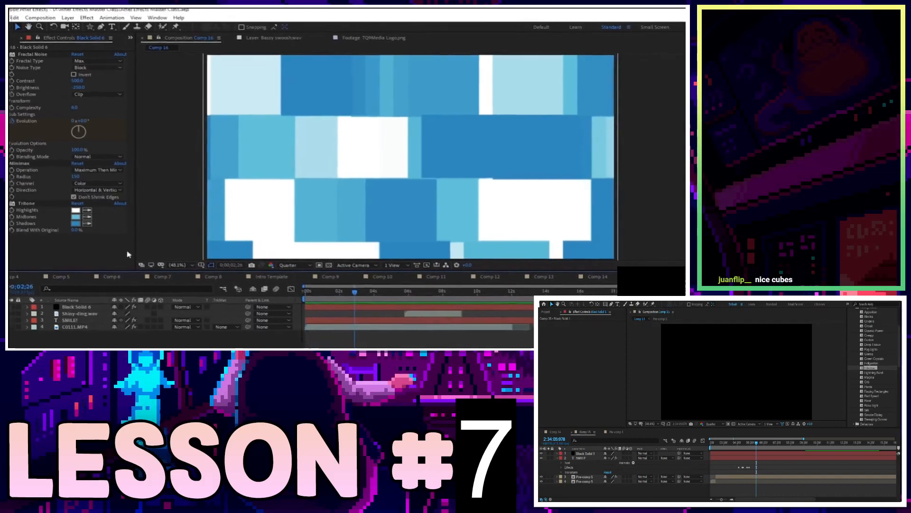
key("ctrl+z")
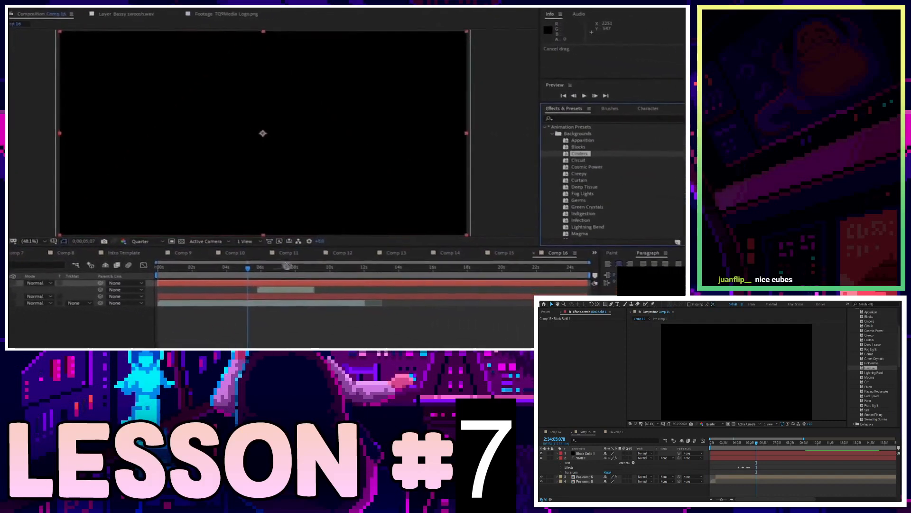
Apply the Cinders background preset to the black solid and try adjusting the Evolution of Fractal Noise 2.
left_click_drag(279, 284, 279, 284)
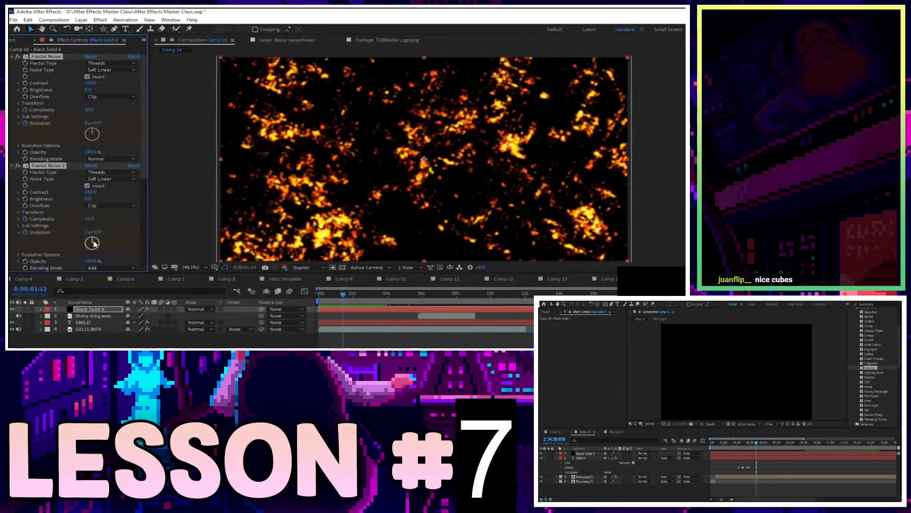
left_click_drag(92, 240, 90, 240)
Replay the tutorial video's section that previews the Apparition background.
key("space")
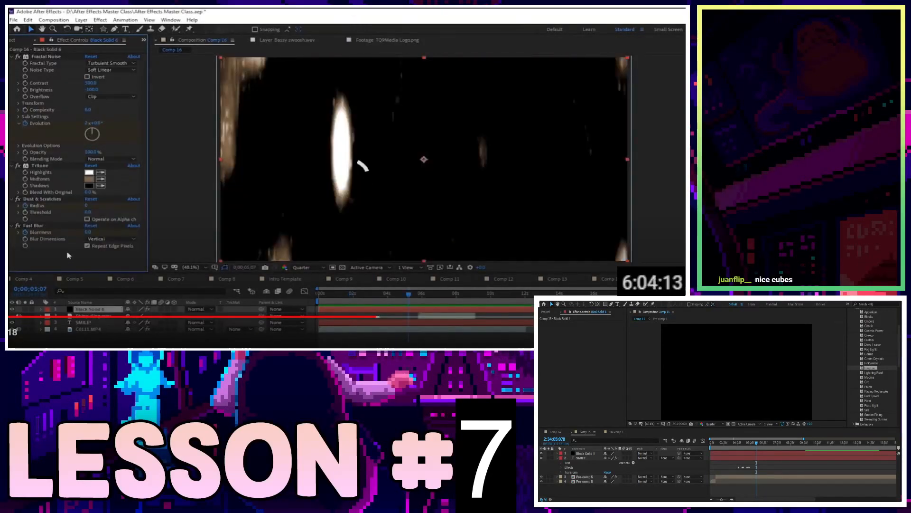
key("space")
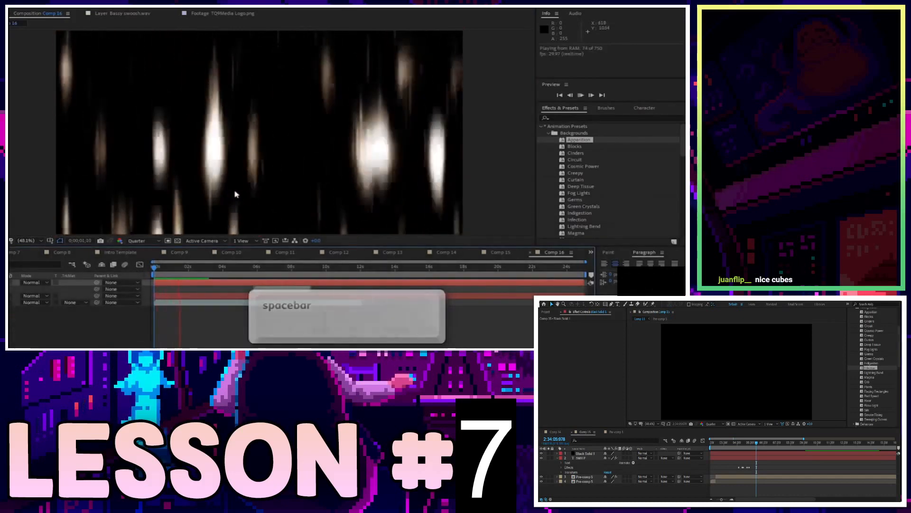
left_click(250, 223)
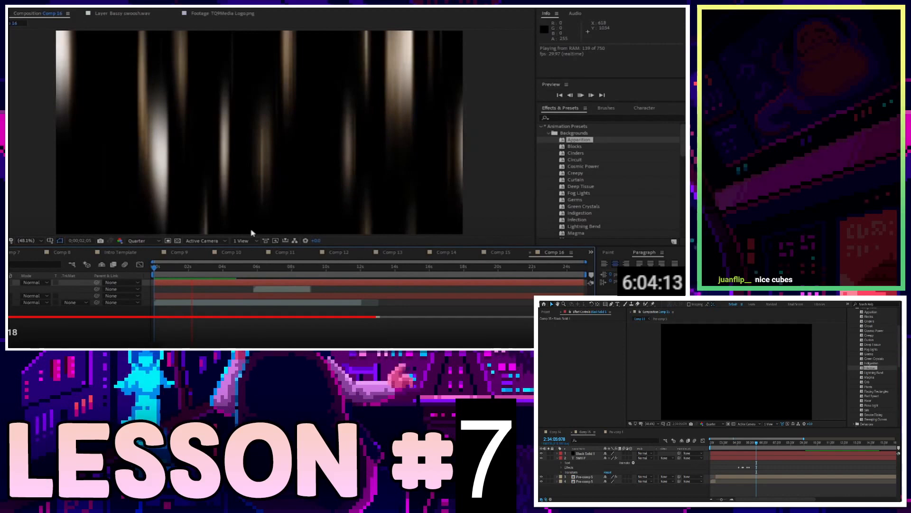
key("Left")
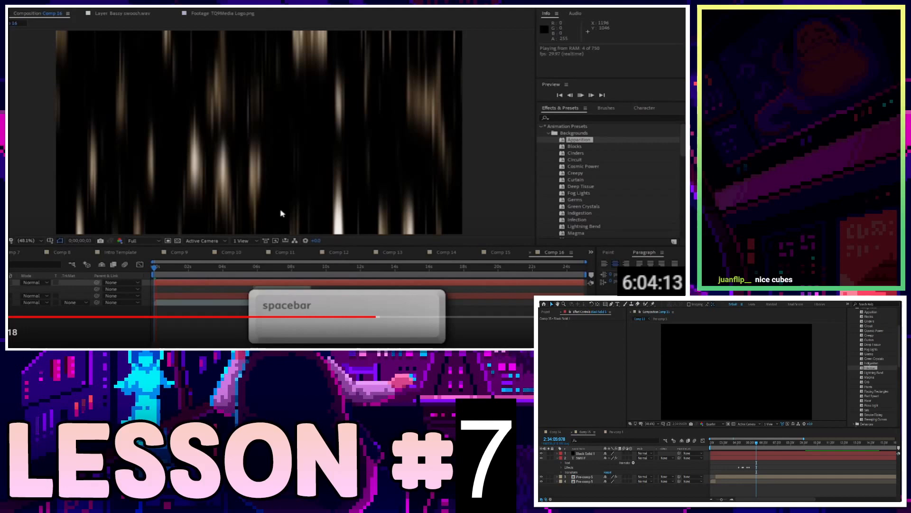
left_click(281, 214)
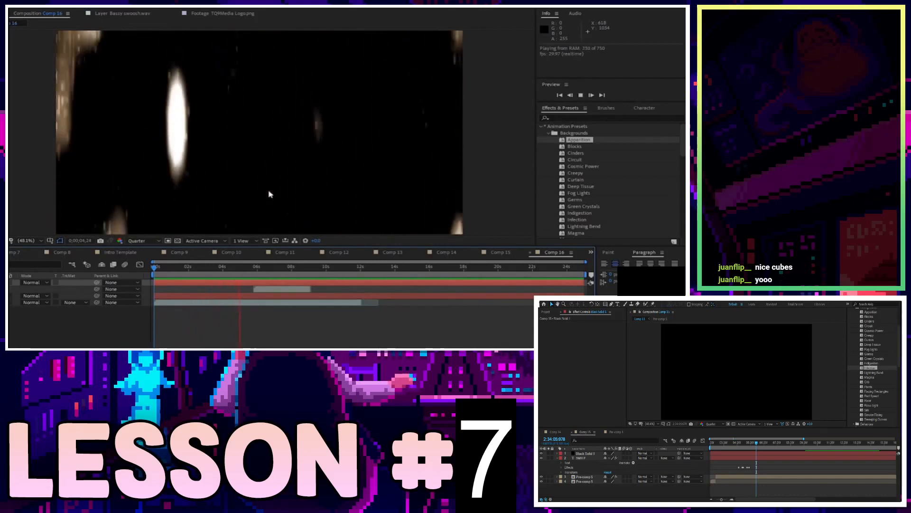
key("space")
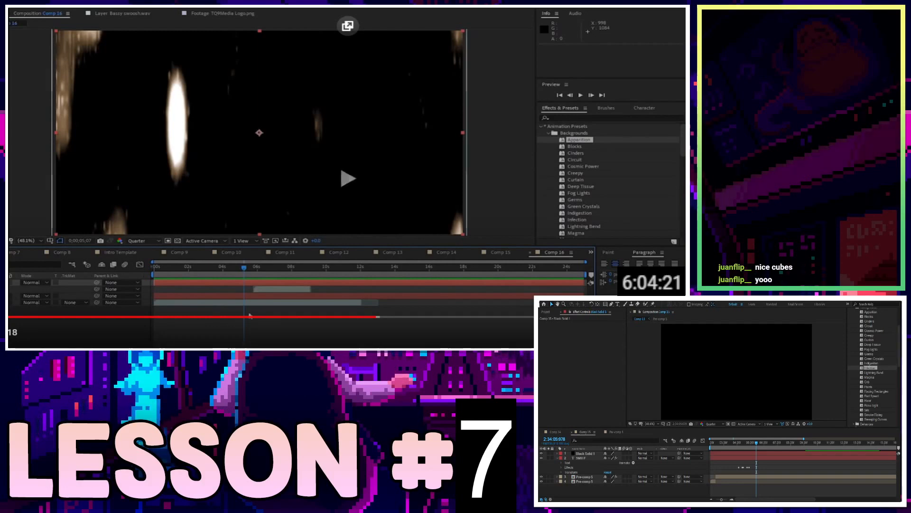
Skip ahead in the tutorial video to the Blocks section and continue playback through the Cinders background.
key("Right")
key("Right")
key("Right")
key("Right")
key("Right")
key("Right")
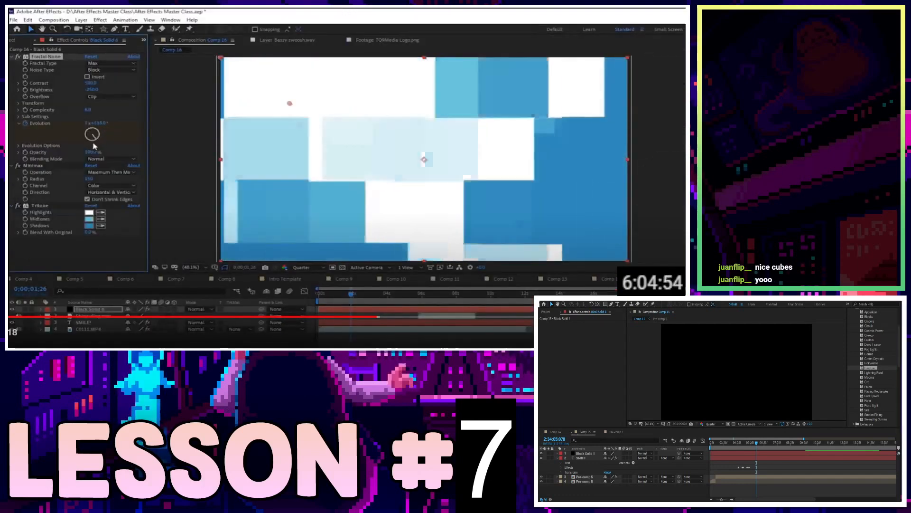
key("space")
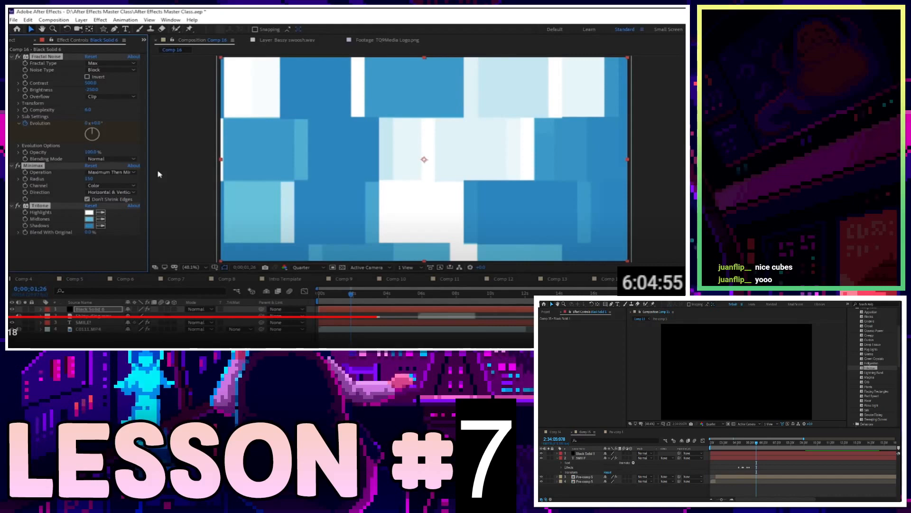
key("space")
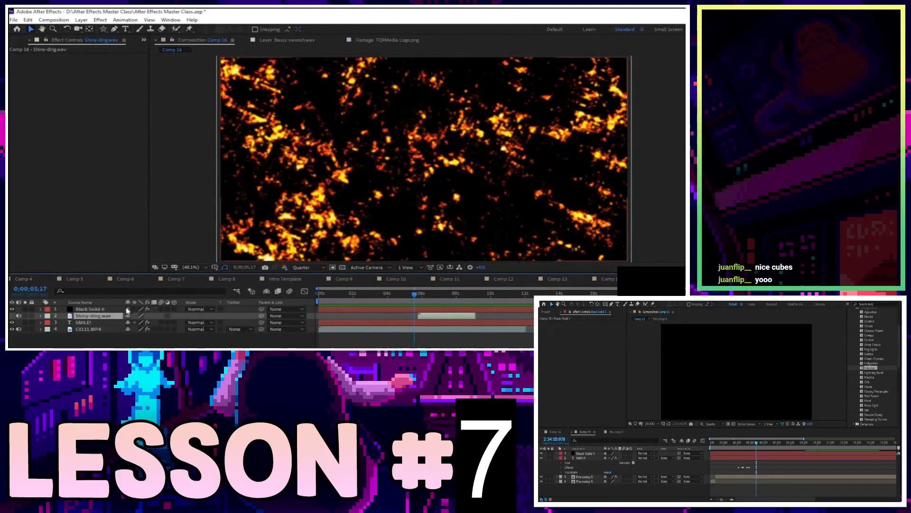
Return the playhead to the start of Comp 16 and deselect the Shiny-ding.wav layer.
left_click_drag(403, 302, 291, 298)
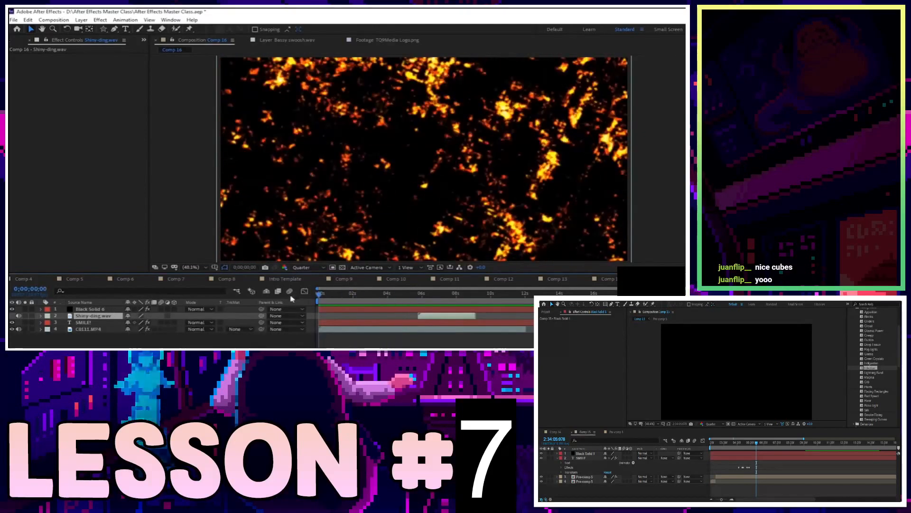
left_click(412, 309)
left_click(434, 317)
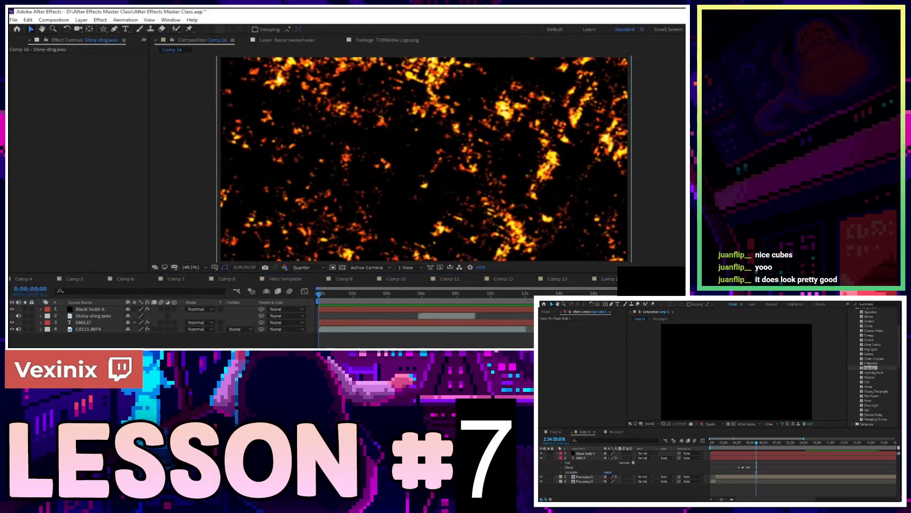
Move the playhead to 0;00;02;01 and select all Cinders effects on the black solid.
left_click_drag(320, 295, 353, 296)
left_click(357, 309)
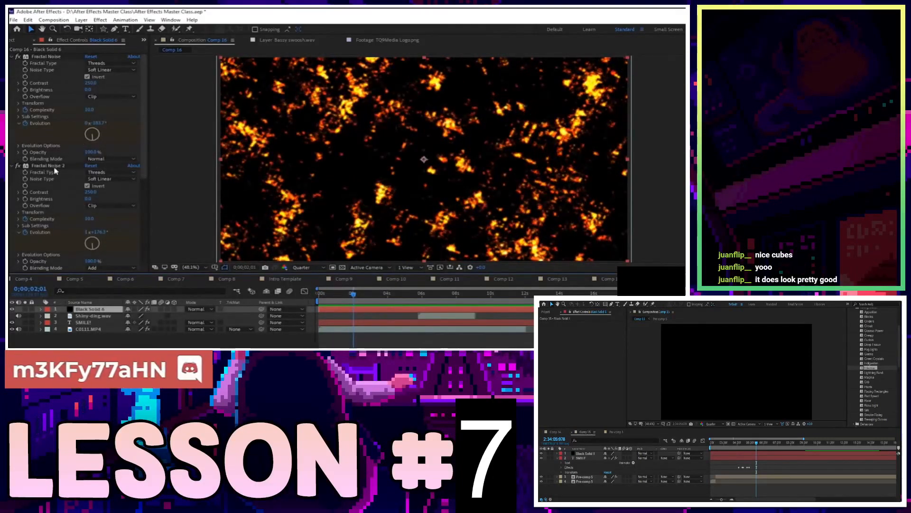
left_click(63, 186)
key("ctrl+a")
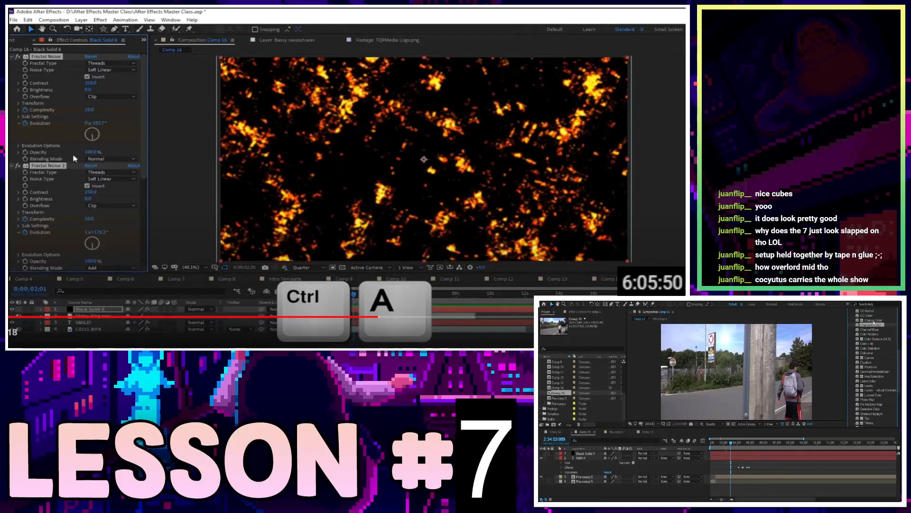
In the street footage project, undo the first effect added to the upper pre-comp layer and apply Change to Color instead.
left_click_drag(874, 321, 592, 478)
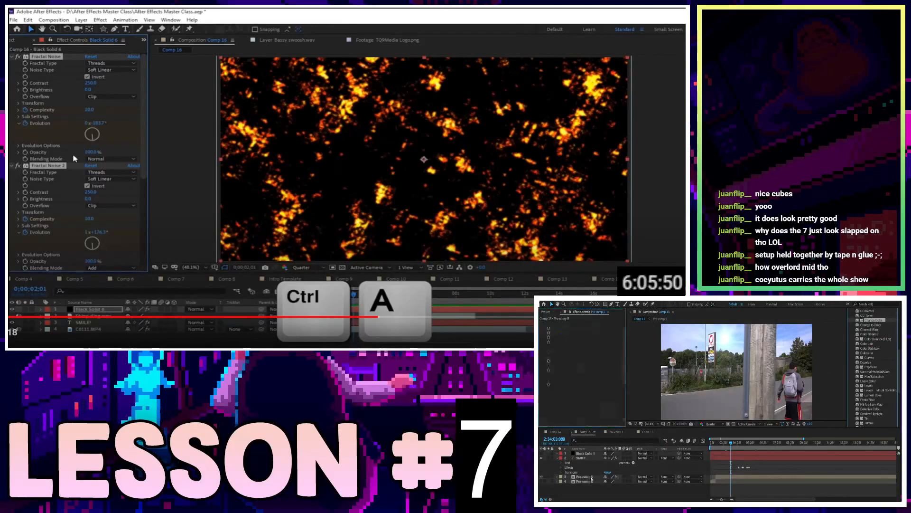
key("ctrl+z")
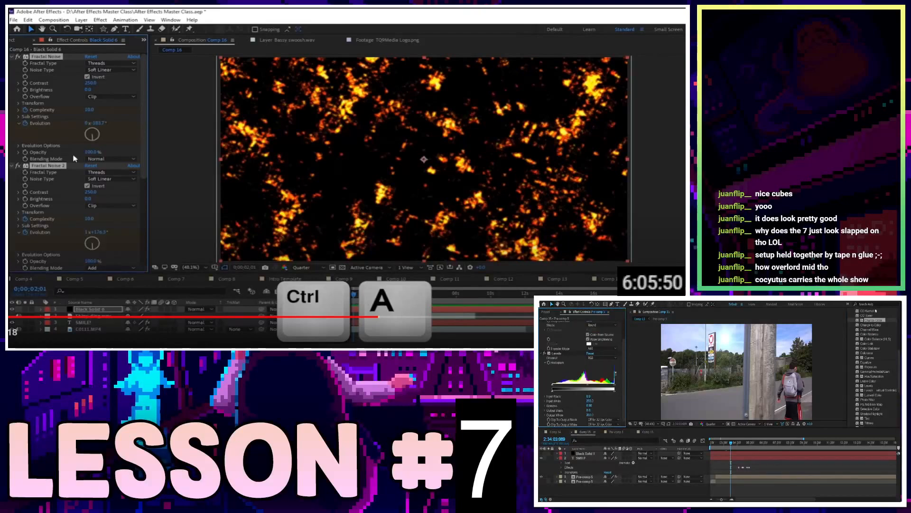
left_click_drag(876, 326, 590, 477)
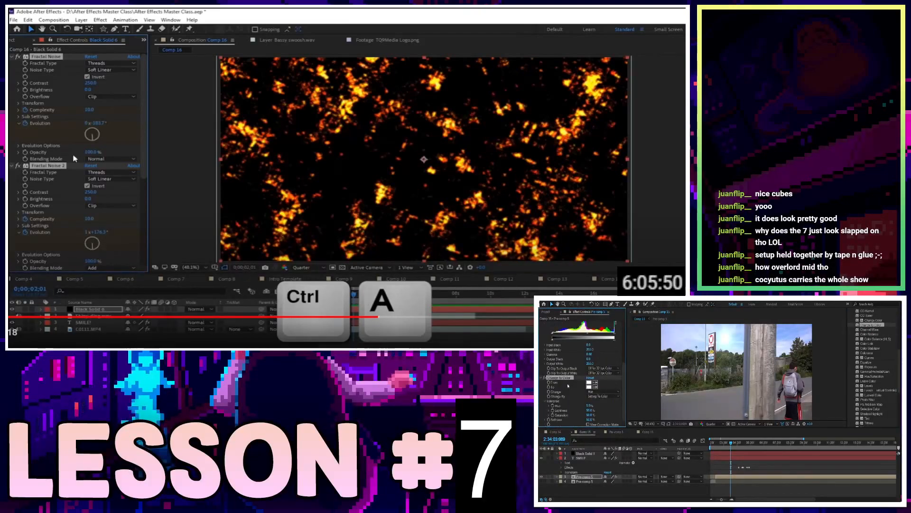
Delete Levels and the other effects above Change to Color on the pre-comp layer.
scroll(569, 375, "up", 3)
left_click(568, 364)
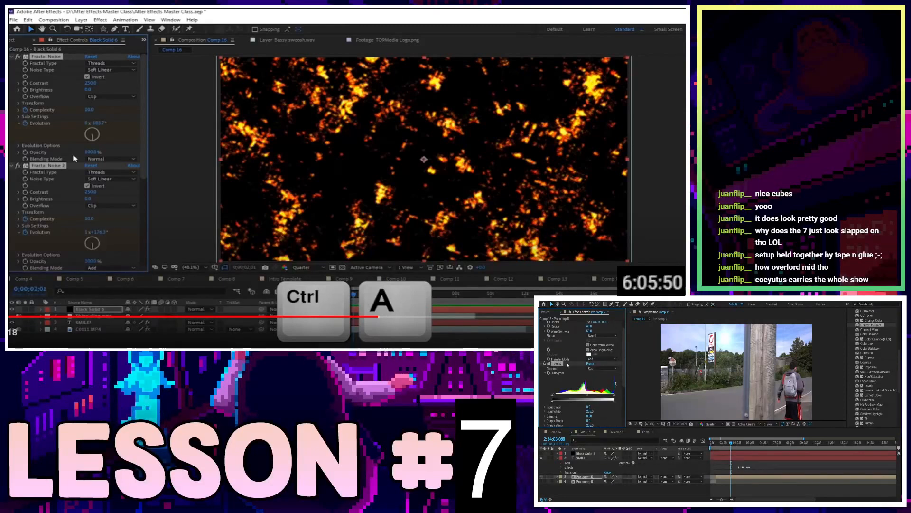
key("Delete")
key("Delete")
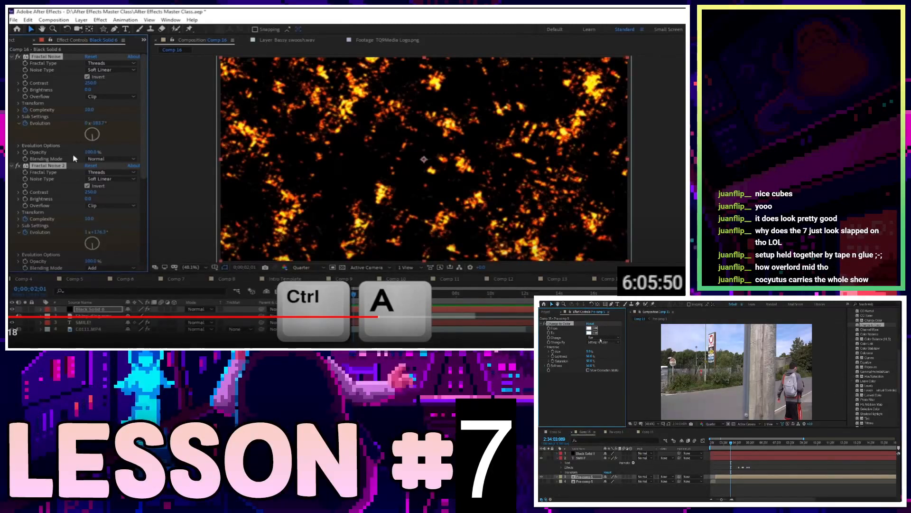
Sample the blue sky in the footage as the From color of Change to Color.
left_click(589, 328)
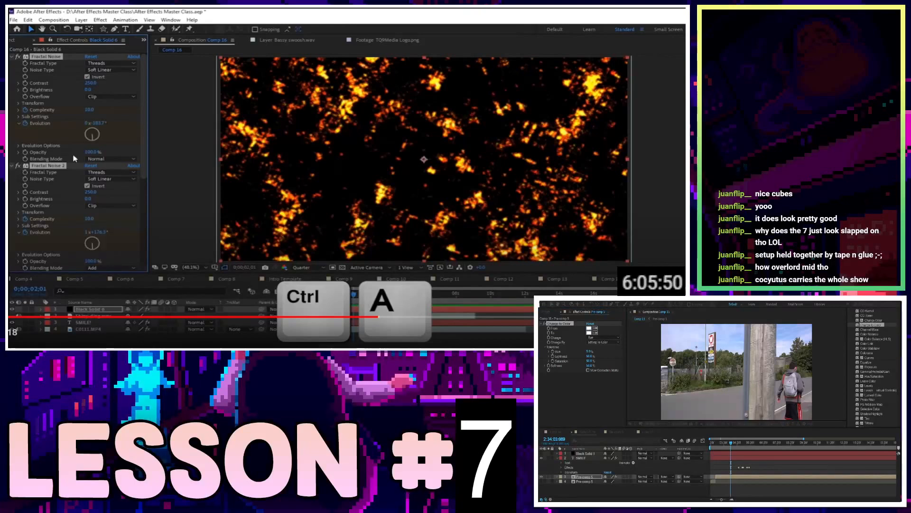
key("Escape")
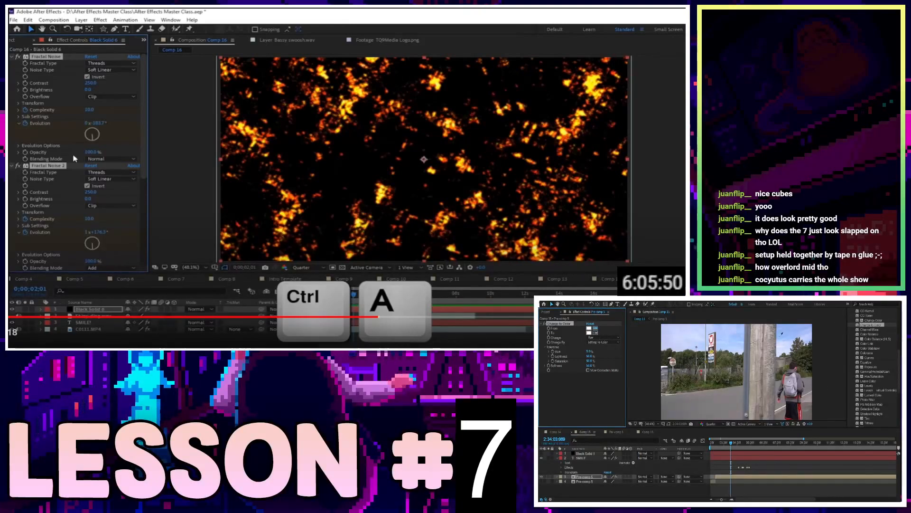
left_click(779, 339)
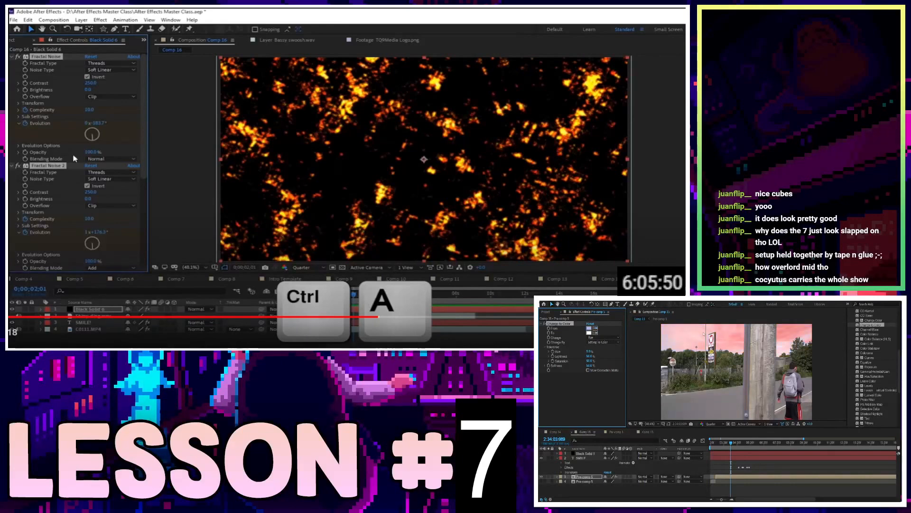
Try green, blue and purple as the To color, settle on red, and adjust the Hue tolerance.
left_click(589, 333)
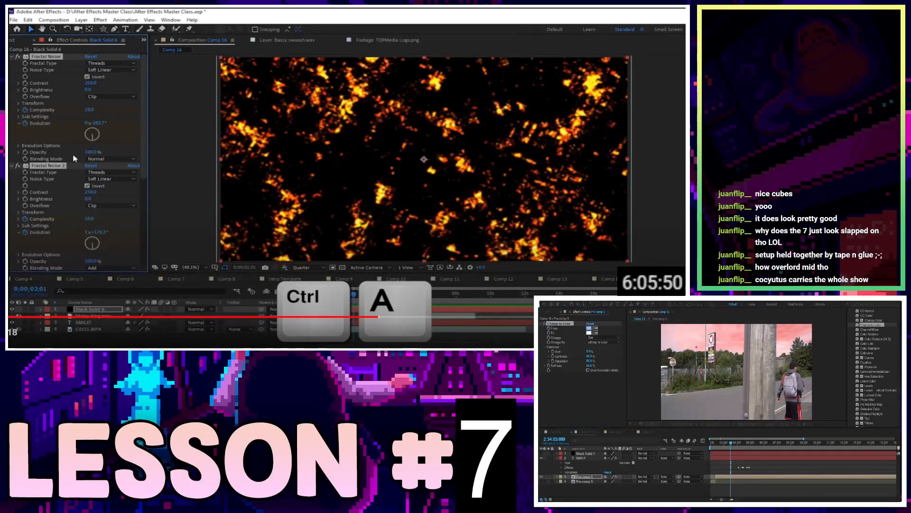
mouse_move(819, 412)
left_mouse_down()
mouse_move(821, 360)
mouse_move(822, 403)
left_mouse_up()
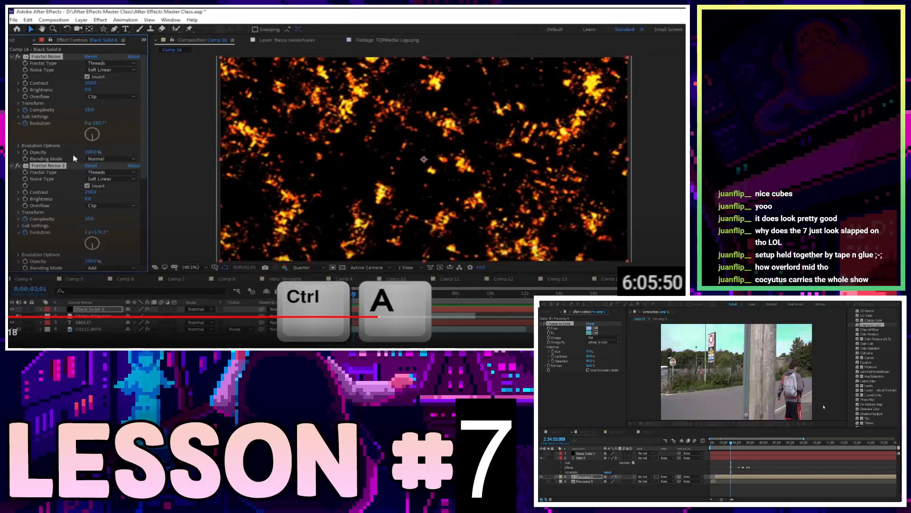
left_click(855, 370)
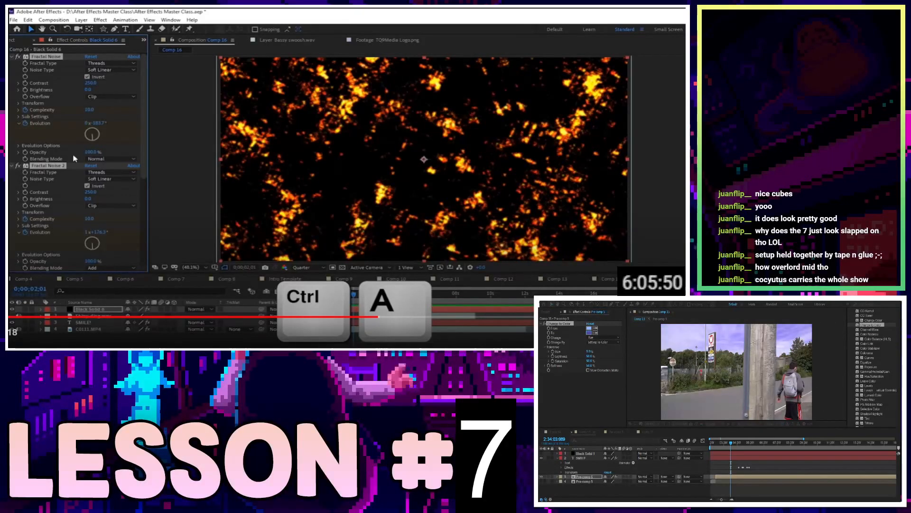
left_click_drag(783, 423, 801, 381)
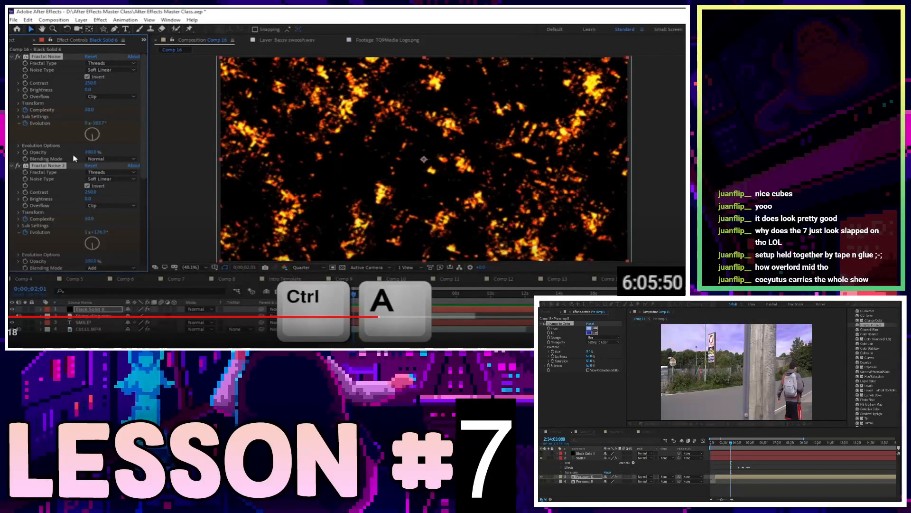
left_click(819, 382)
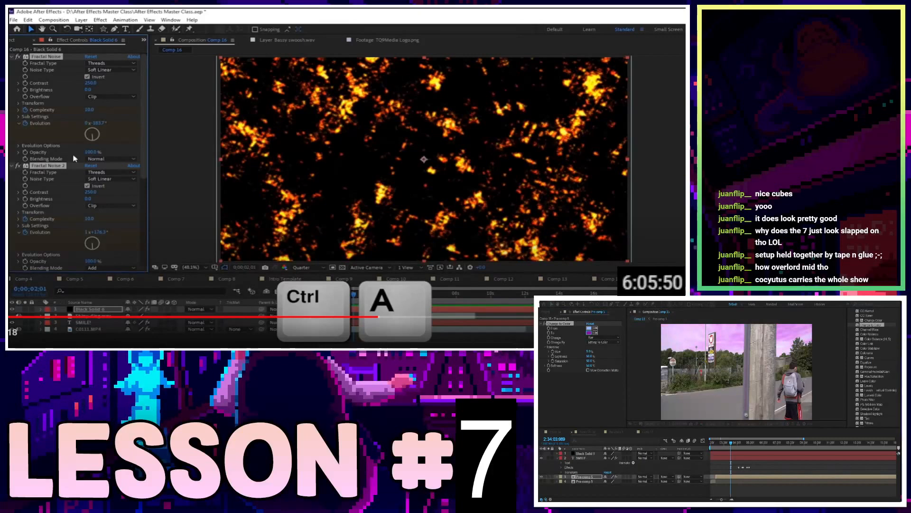
left_click(833, 365)
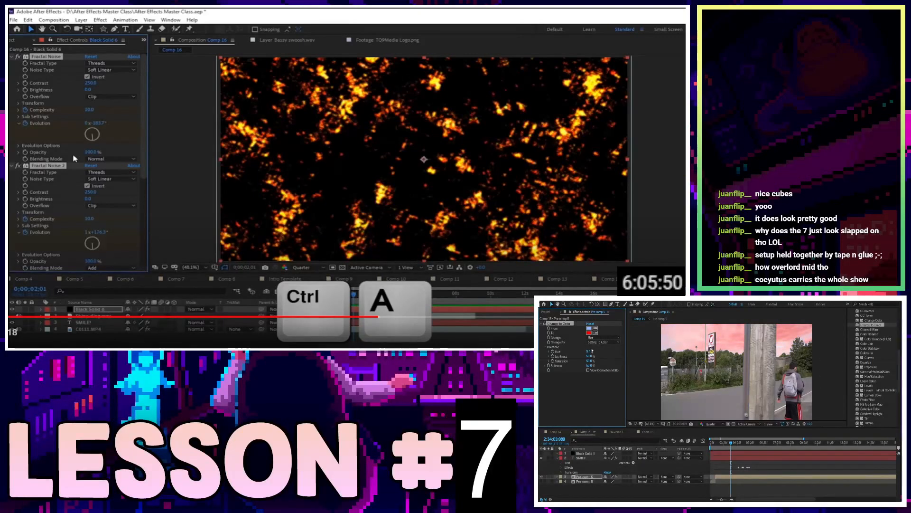
left_click_drag(590, 351, 657, 378)
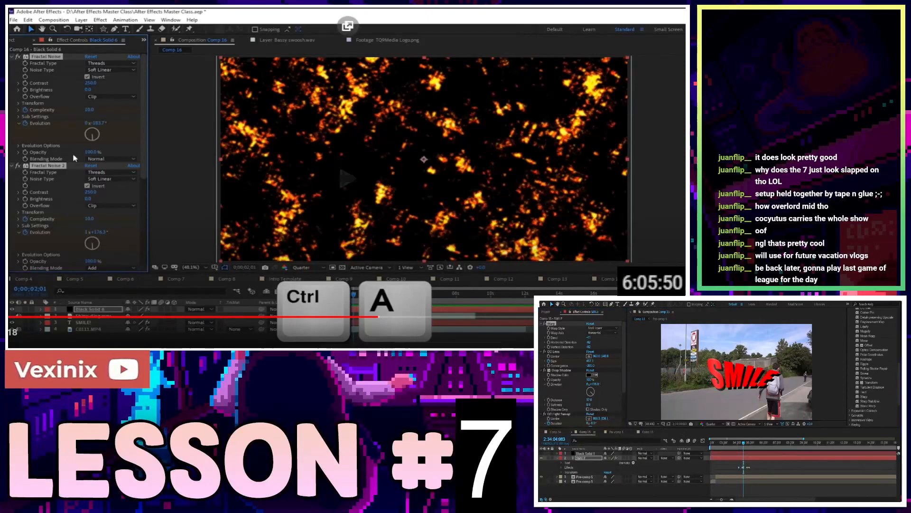
Clear the Cinders effects from the black solid in Comp 16 and apply the Circuit background preset.
key("Delete")
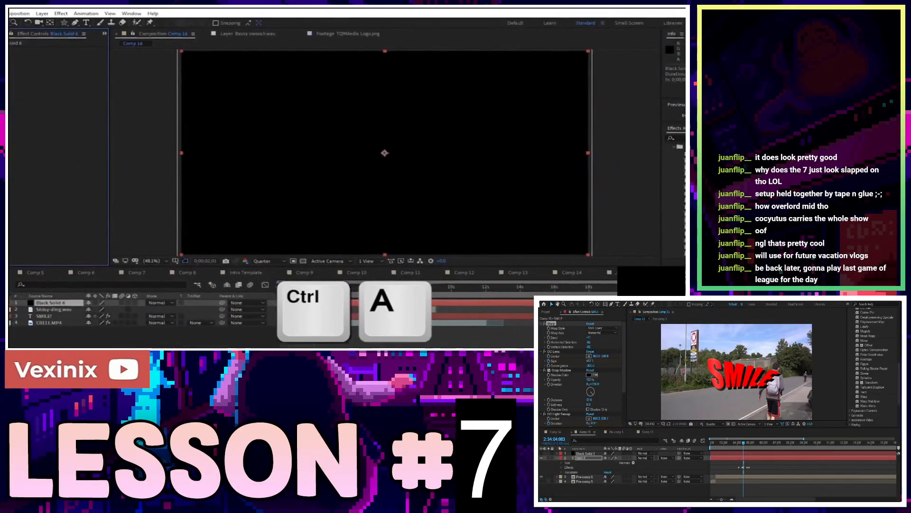
left_click_drag(666, 161, 307, 219)
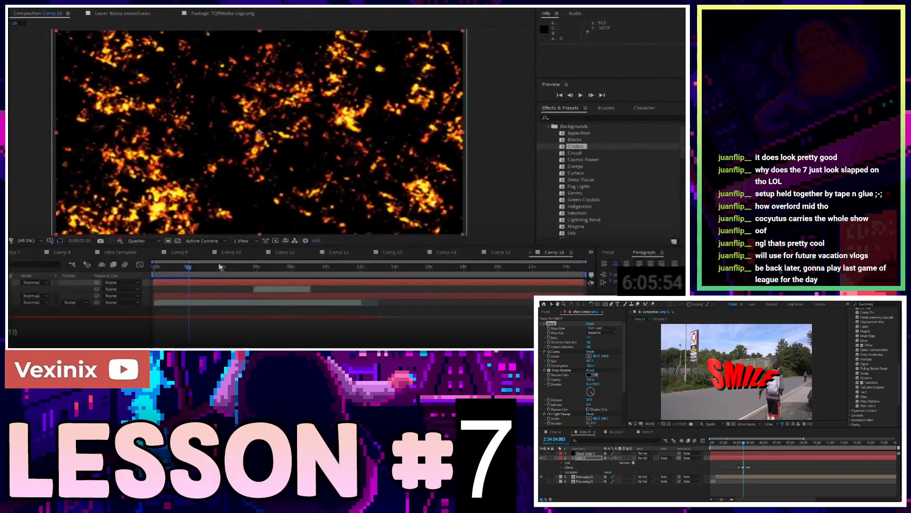
key("ctrl+z")
left_click(615, 163)
left_click_drag(563, 155, 259, 125)
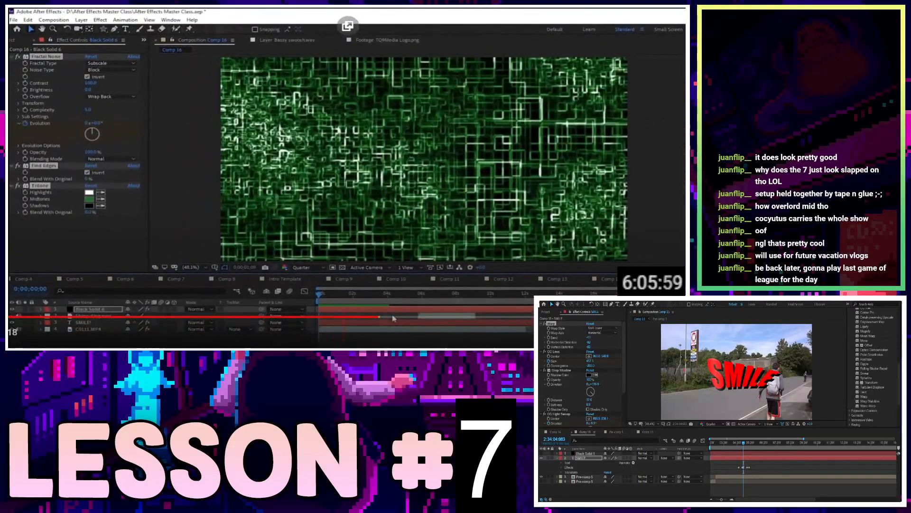
Adjust the Evolution of the Circuit's Fractal Noise at different times up to 0;00;04;24 and return to the start of the comp.
left_click_drag(93, 134, 96, 134)
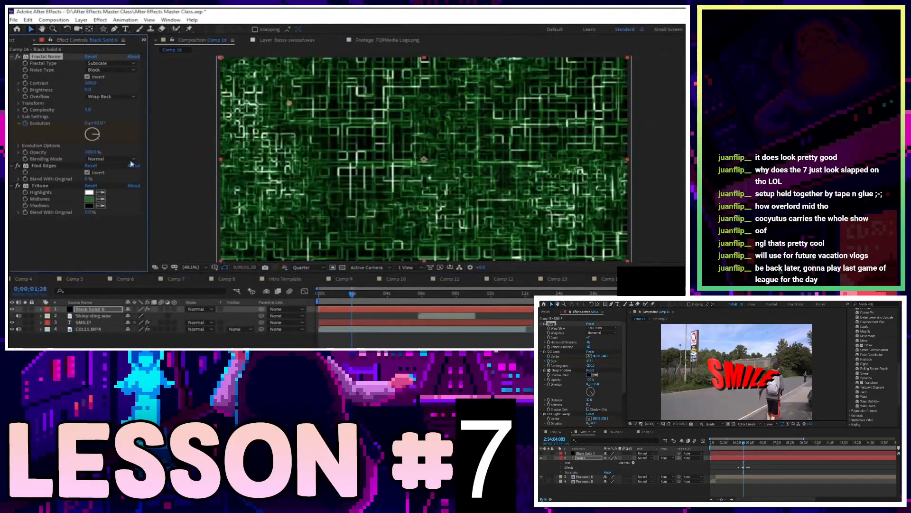
left_click_drag(377, 295, 402, 297)
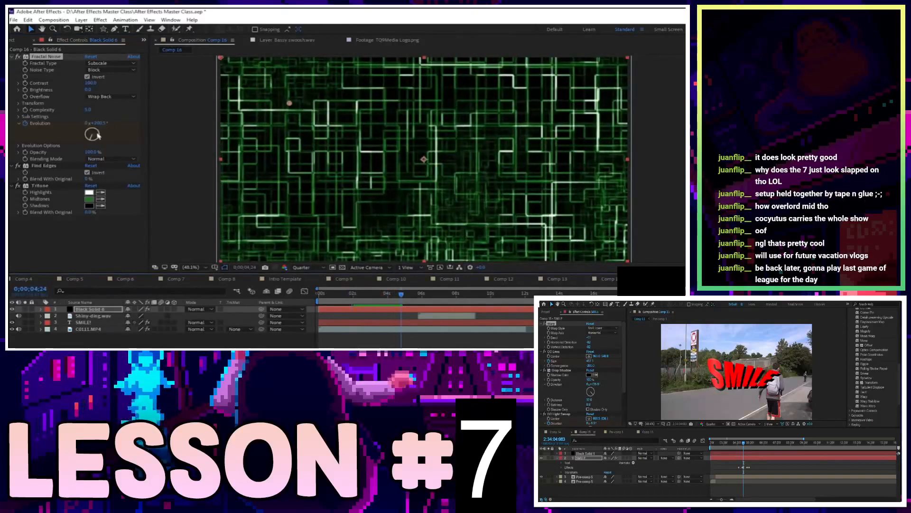
left_click_drag(97, 136, 101, 140)
key("Home")
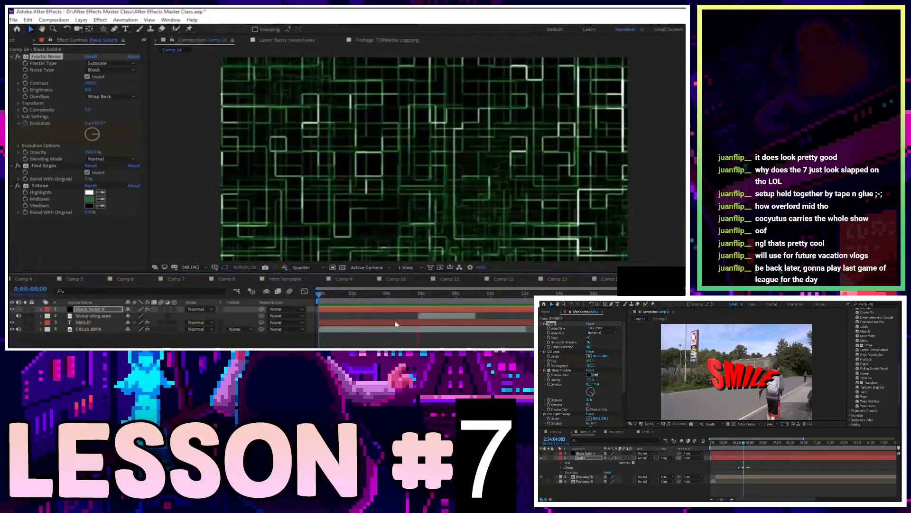
Scrub through the Circuit background and play it from the start of the comp.
left_click_drag(424, 294, 387, 299)
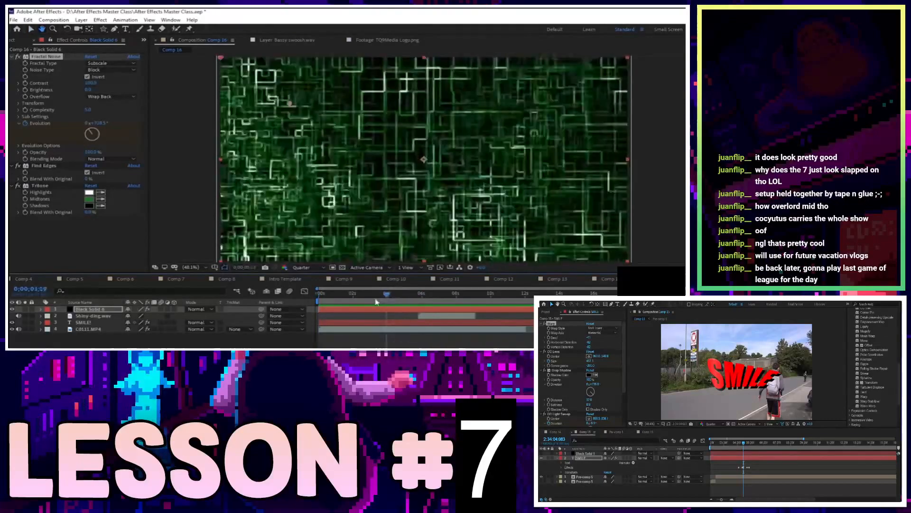
key("Home")
key("space")
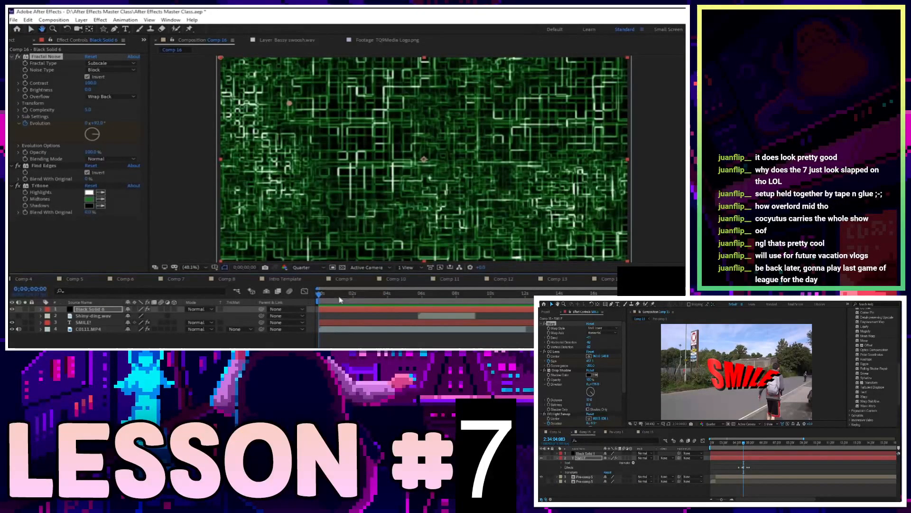
key("v")
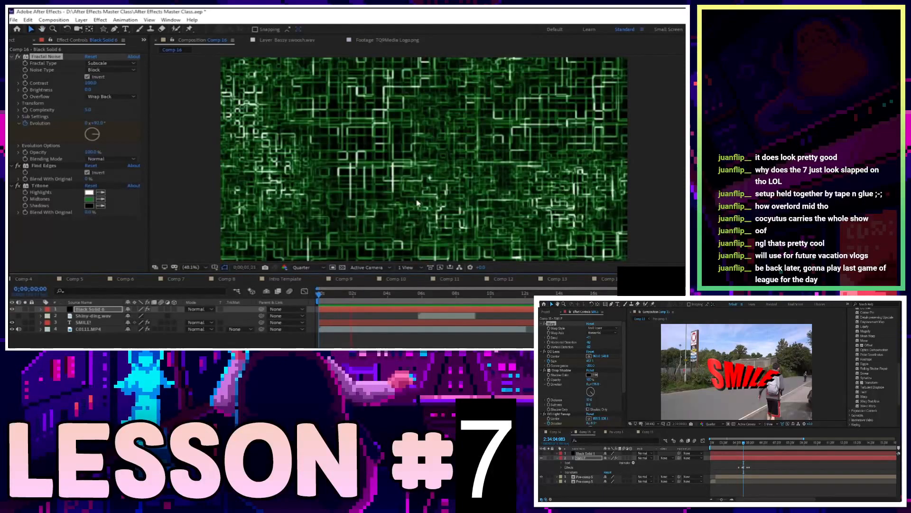
Delete the Circuit effects from the black solid and apply the Cosmic Power background preset.
left_click(74, 224)
key("Delete")
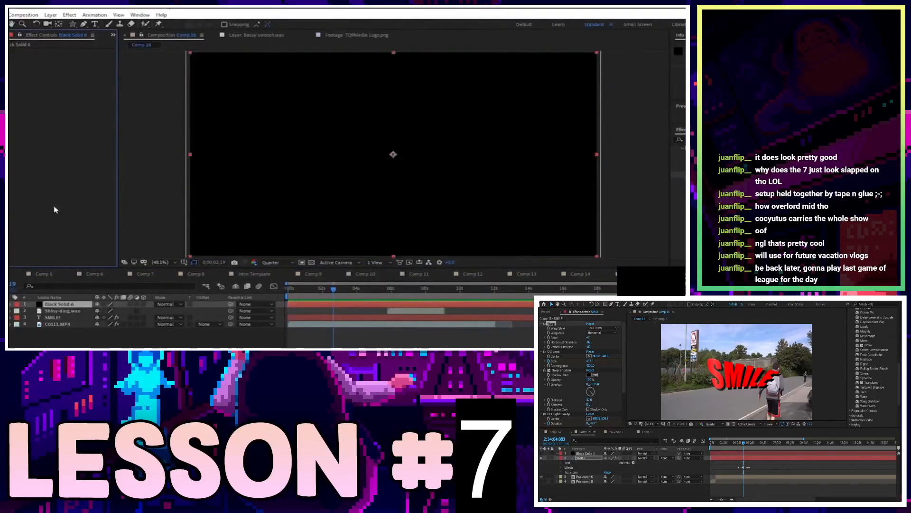
left_click_drag(642, 168, 287, 207)
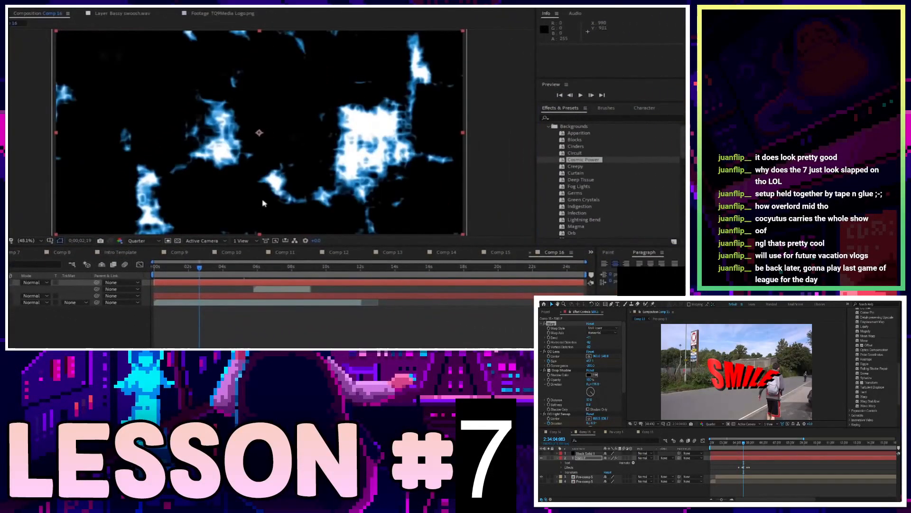
Return the playhead to the start and adjust the Evolution of the Cosmic Power's Fractal Noise.
left_click_drag(208, 267, 151, 271)
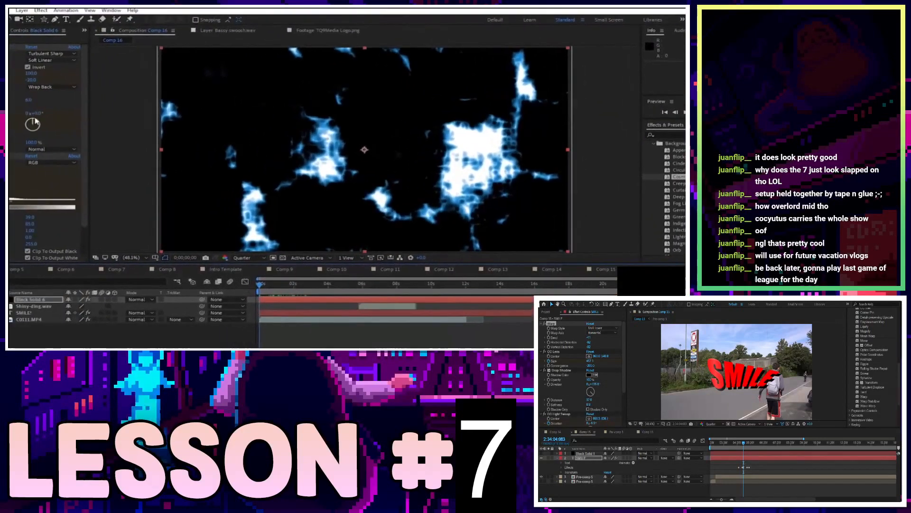
left_click_drag(33, 122, 71, 131)
left_click(267, 280)
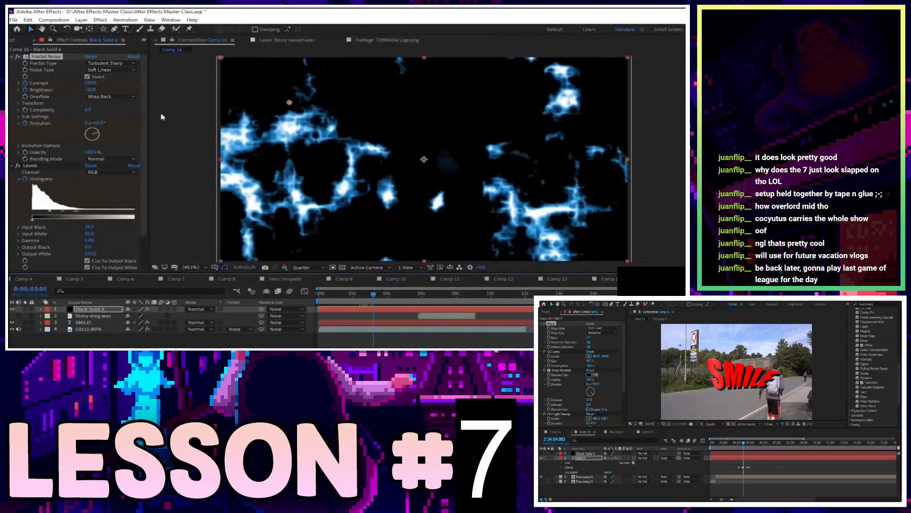
Play and scrub through the Cosmic Power background from the start of the comp.
key("space")
left_click_drag(373, 294, 317, 293)
key("space")
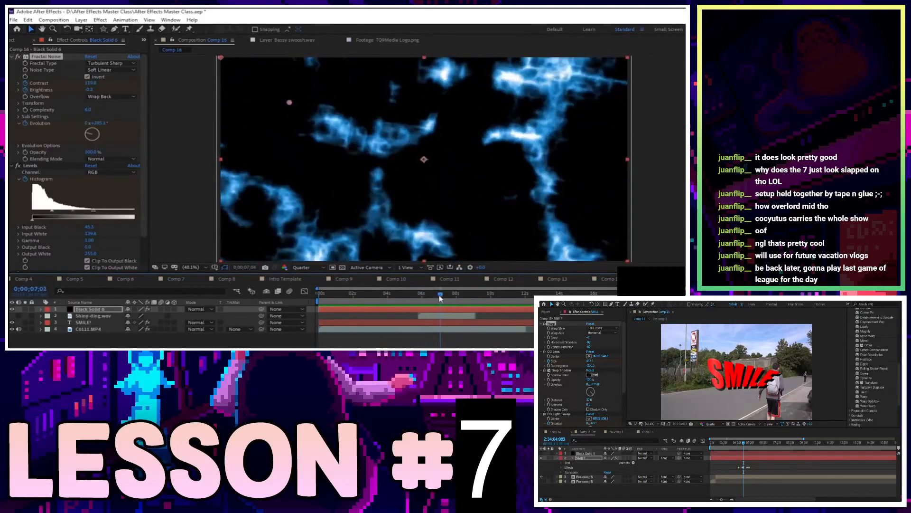
left_click(314, 293)
left_click_drag(347, 297, 386, 305)
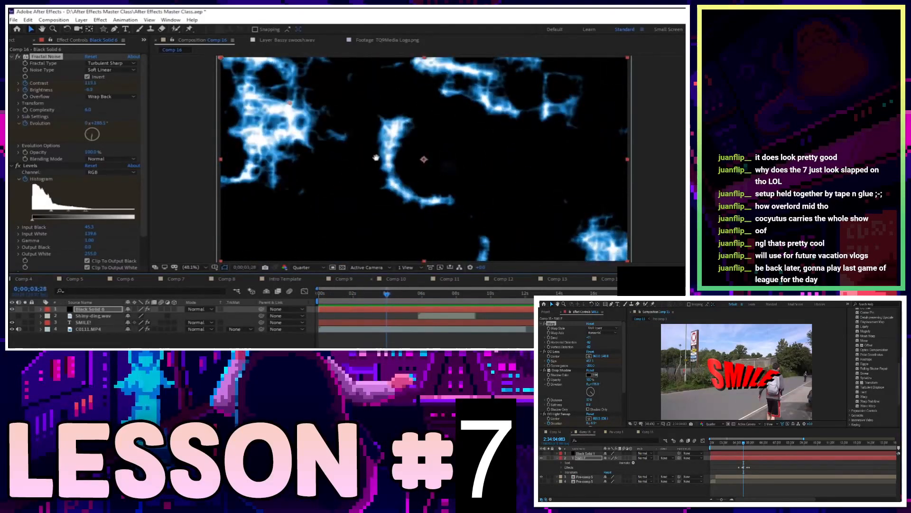
key("space")
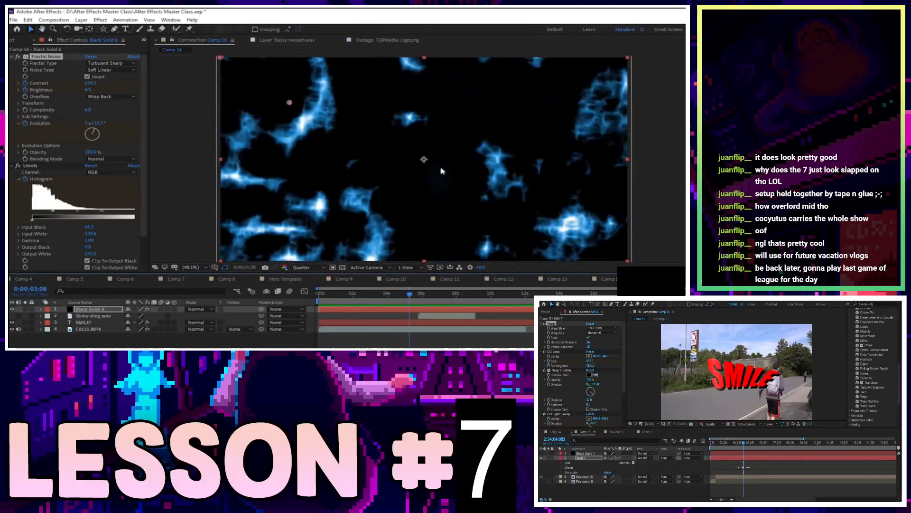
Move the playhead to 0;00;01;16 and delete all Cosmic Power effects from the black solid.
left_click_drag(416, 301, 346, 298)
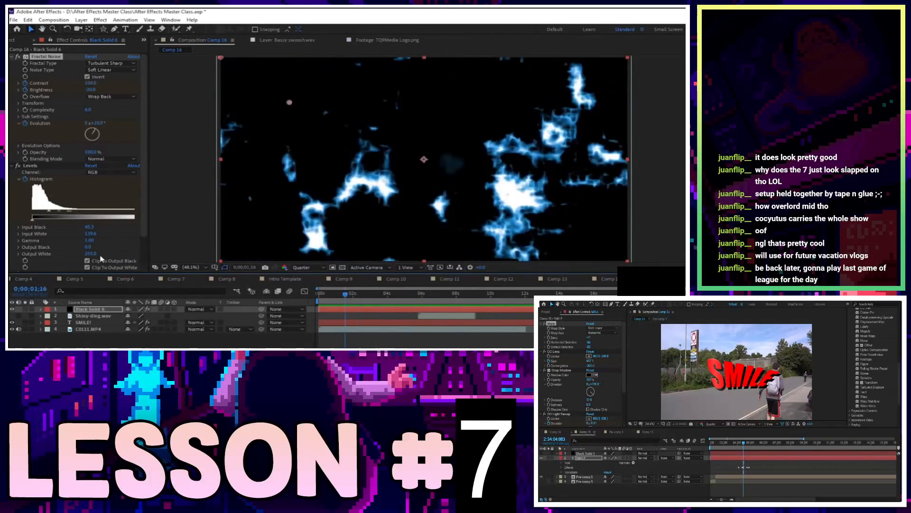
left_click(77, 237)
key("Delete")
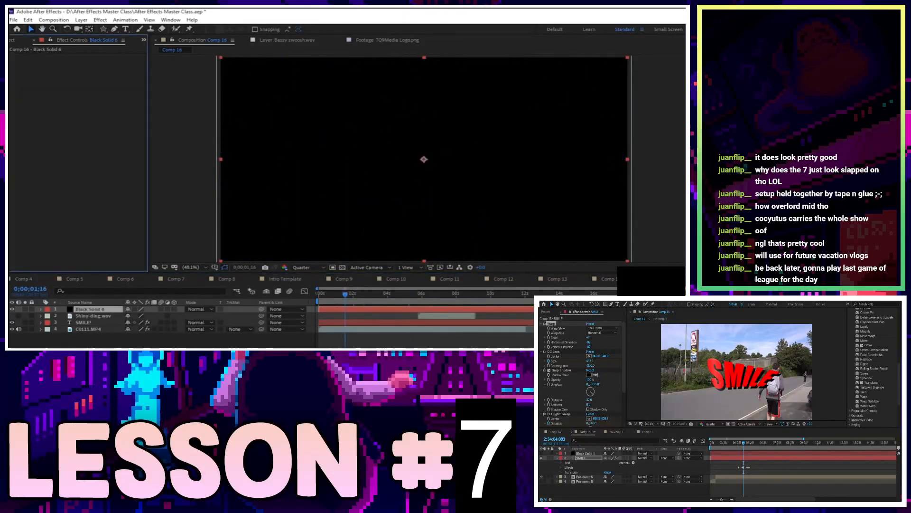
Undo the deletion of the black solid's effects and preview the background from about 0;00;03;18.
key("ctrl+z")
left_click_drag(340, 302, 389, 294)
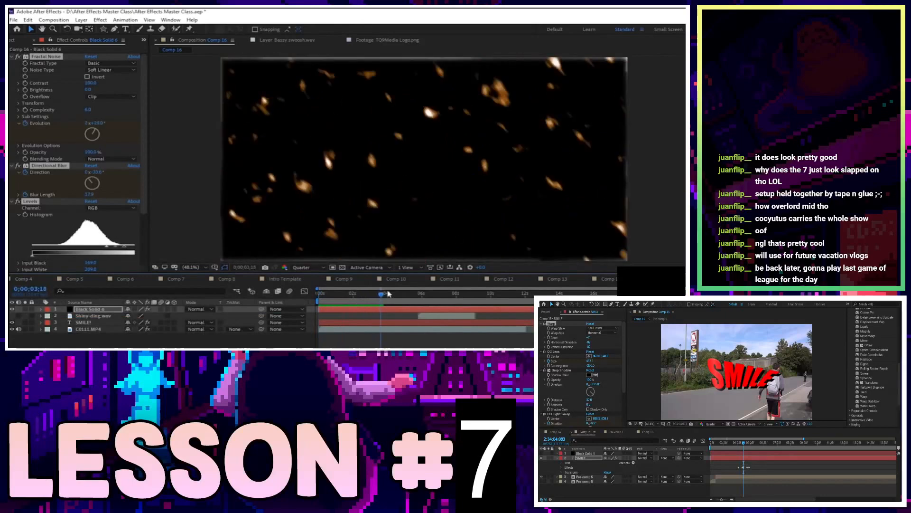
key("space")
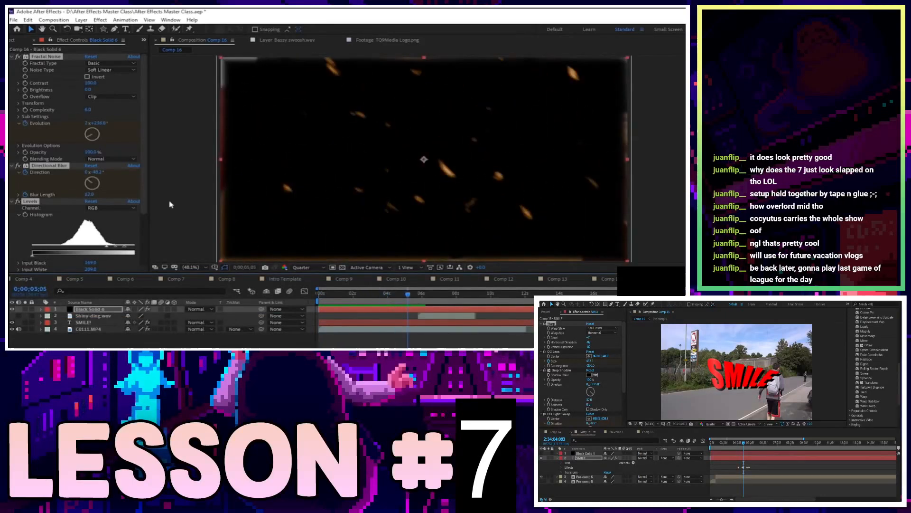
Delete all effects from the black solid and apply the Smoke Rising background preset.
left_click(133, 187)
key("ctrl+a")
key("Delete")
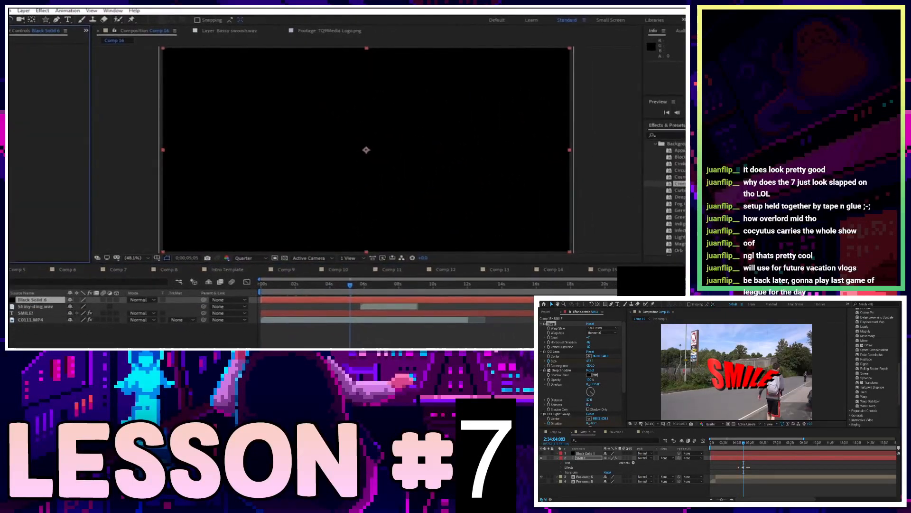
scroll(643, 226, "down", 4)
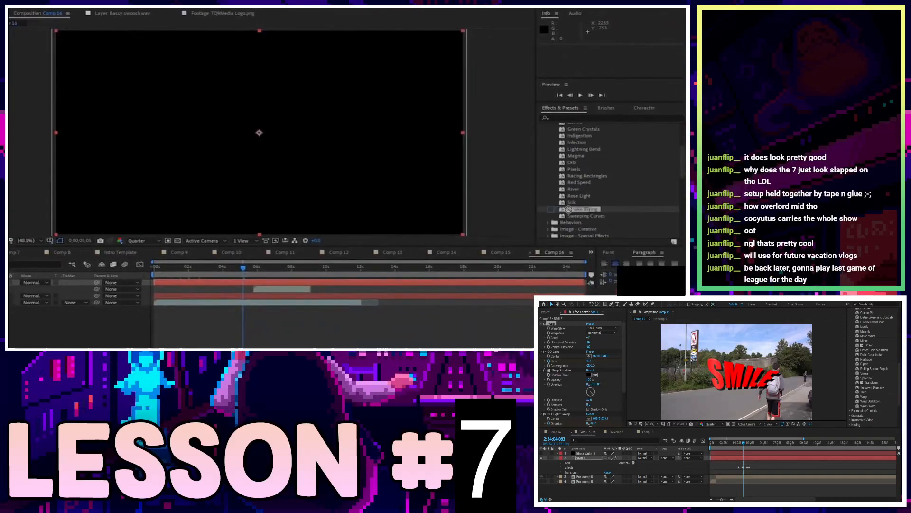
left_click_drag(568, 210, 335, 167)
Play the Smoke Rising background from the start of the comp.
left_click_drag(243, 268, 148, 272)
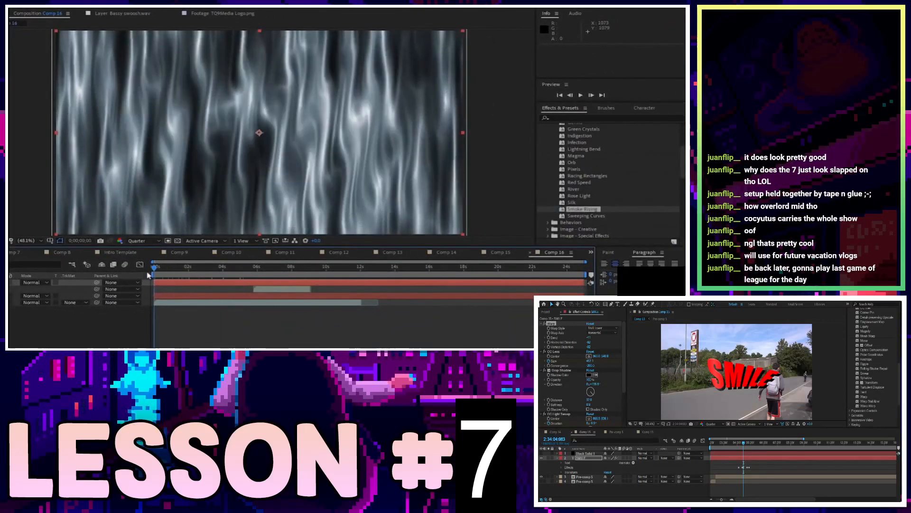
key("space")
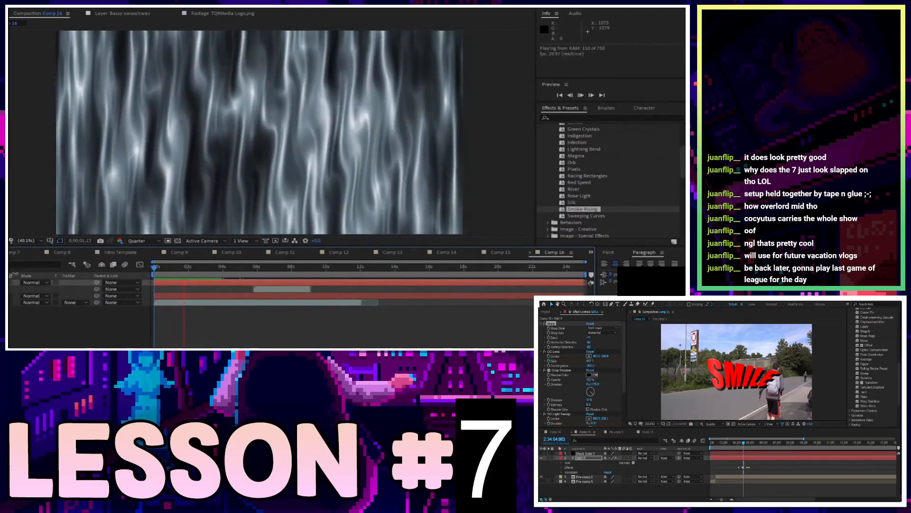
key("space")
Lower the black solid's Opacity to overlay Smoke Rising on the couch footage, and play the comp from the start.
key("t")
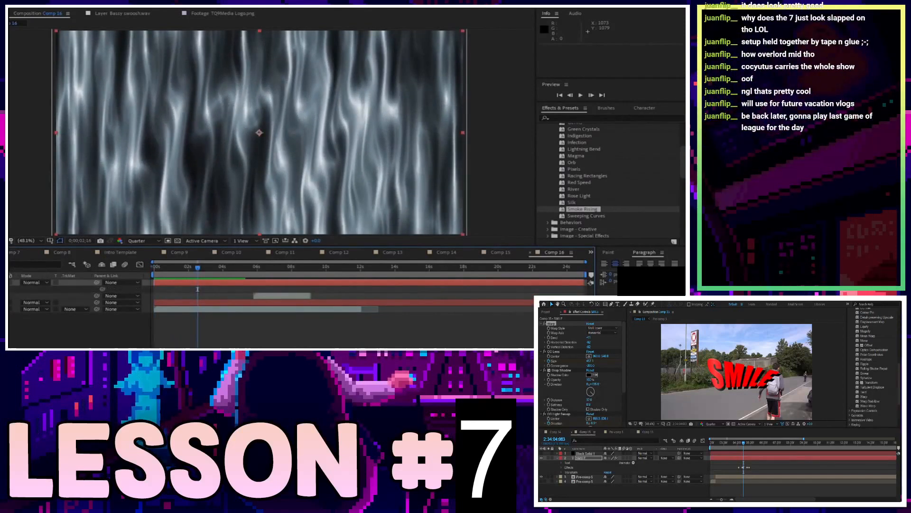
key("ctrl+z")
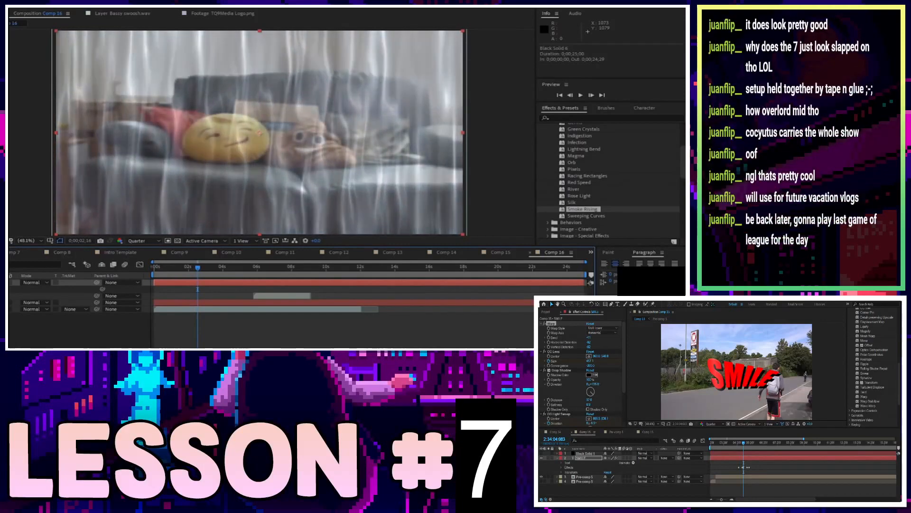
key("space")
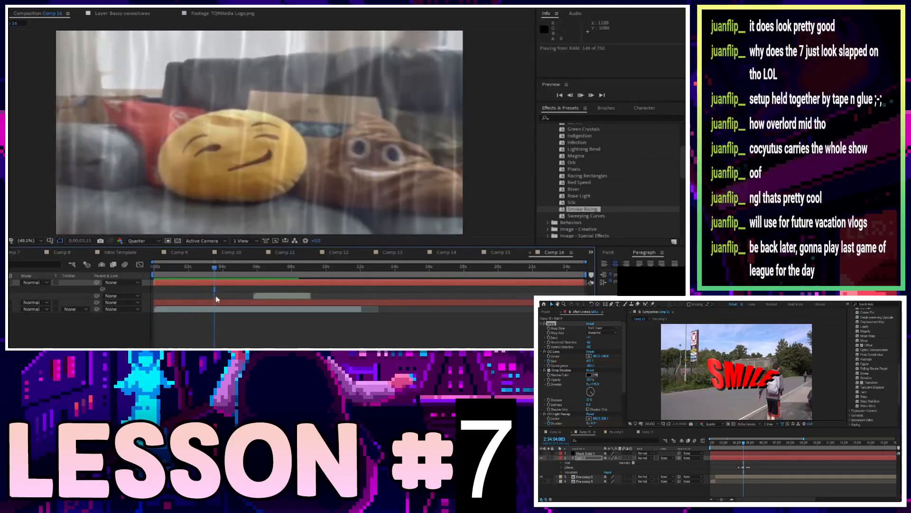
key("space")
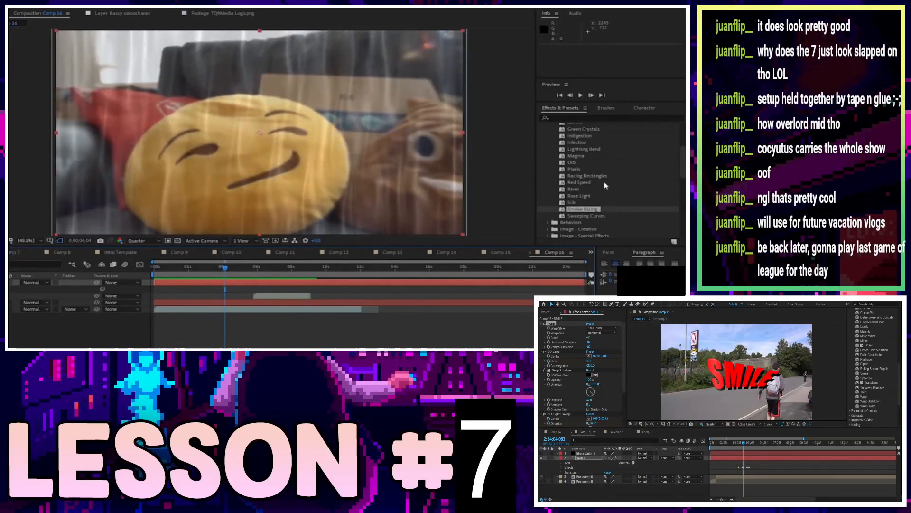
key("Home")
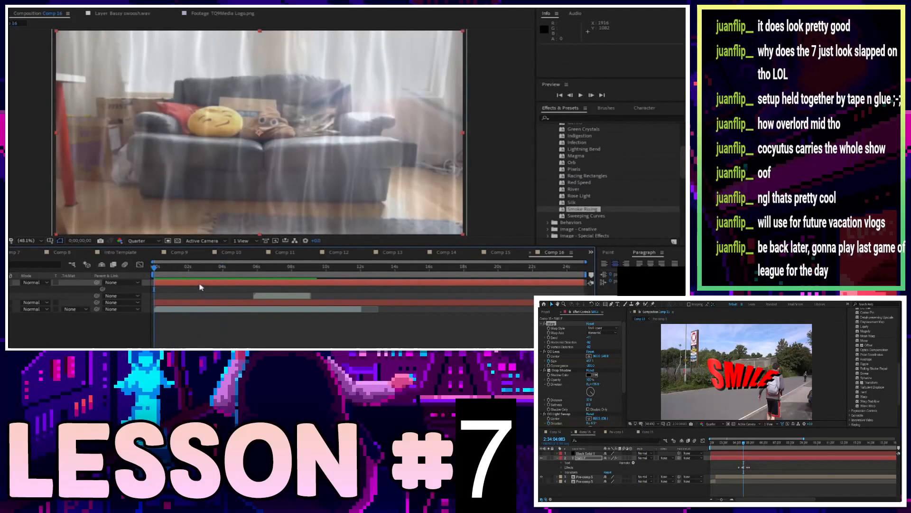
key("space")
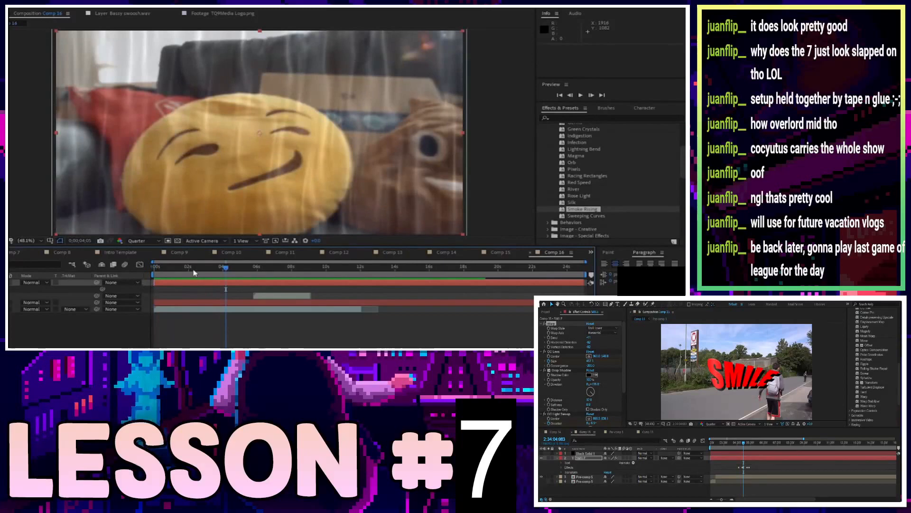
key("space")
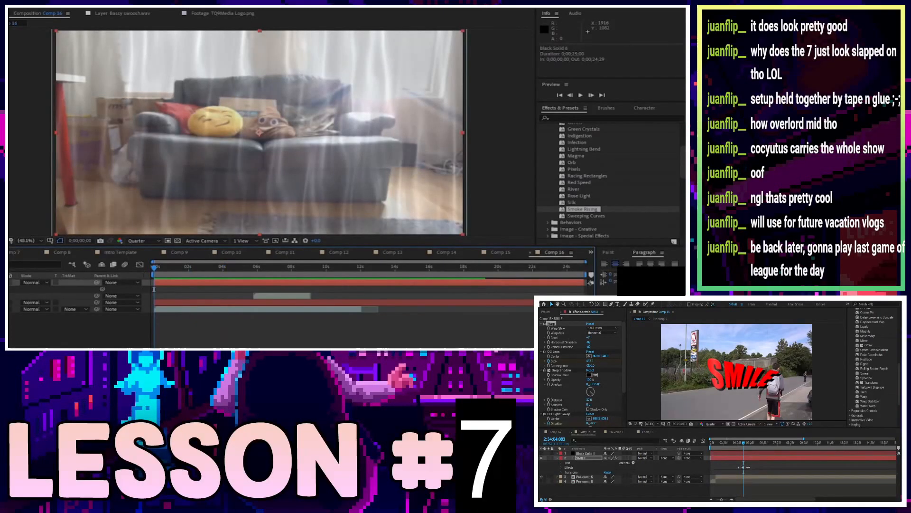
Remove the Smoke Rising effects from the semi-transparent black solid and apply the River background preset.
key("Delete")
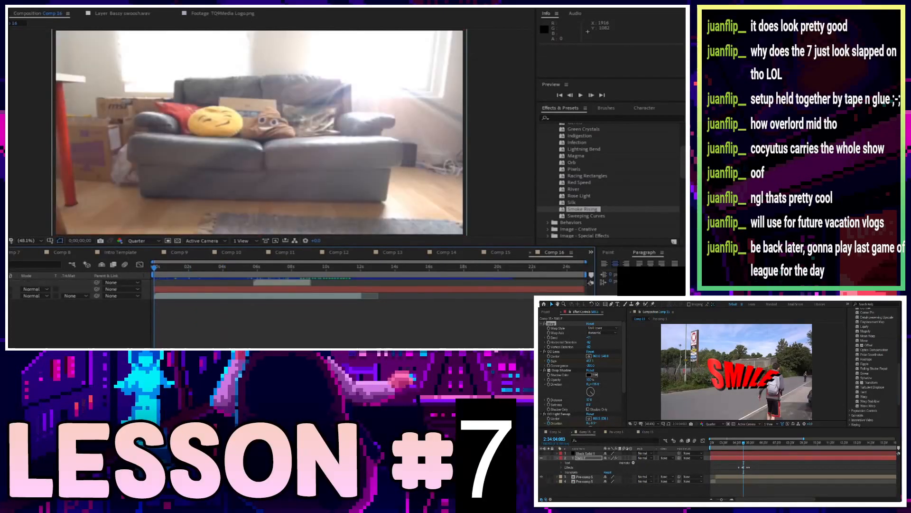
key("ctrl+z")
left_click(9, 283)
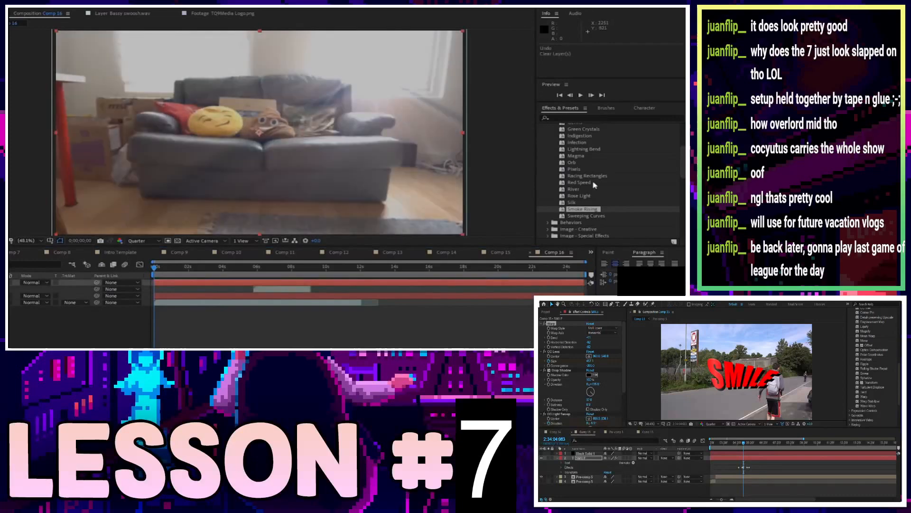
mouse_move(582, 189)
left_mouse_down()
mouse_move(244, 220)
mouse_move(229, 284)
left_mouse_up()
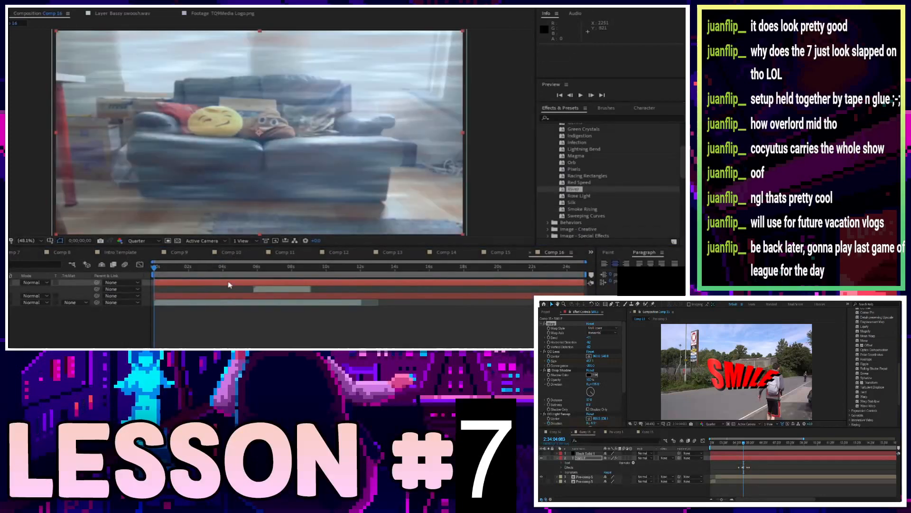
mouse_move(166, 269)
left_mouse_down()
mouse_move(193, 269)
mouse_move(175, 269)
left_mouse_up()
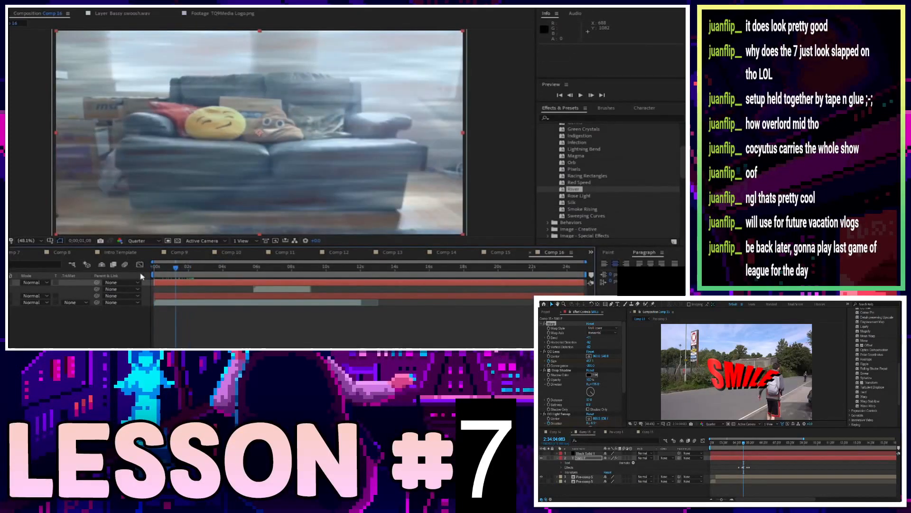
Set the black solid's Opacity to 100% and scrub through the River background to 0;00;02;29.
key("t")
left_click_drag(9, 288, 29, 286)
left_click_drag(184, 271, 246, 280)
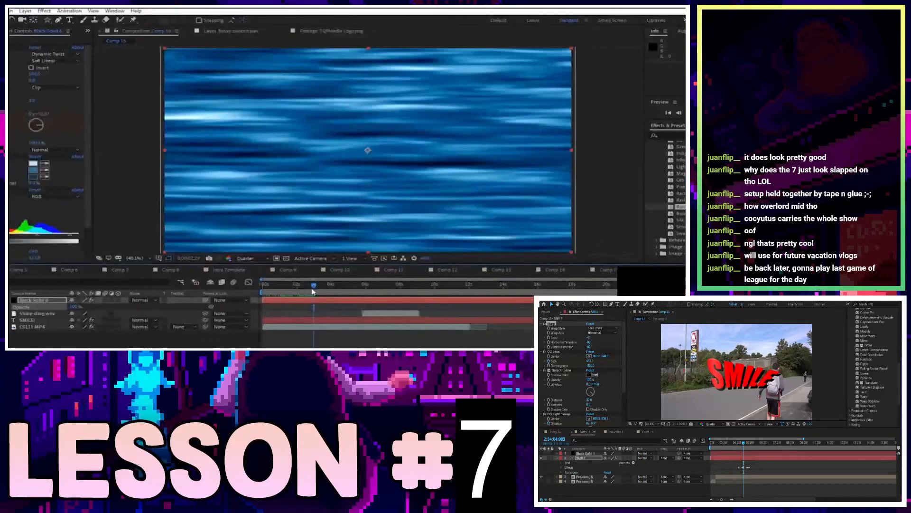
Delete all River effects from the black solid and remove the solid layer from the comp.
left_click(67, 216)
key("ctrl+a")
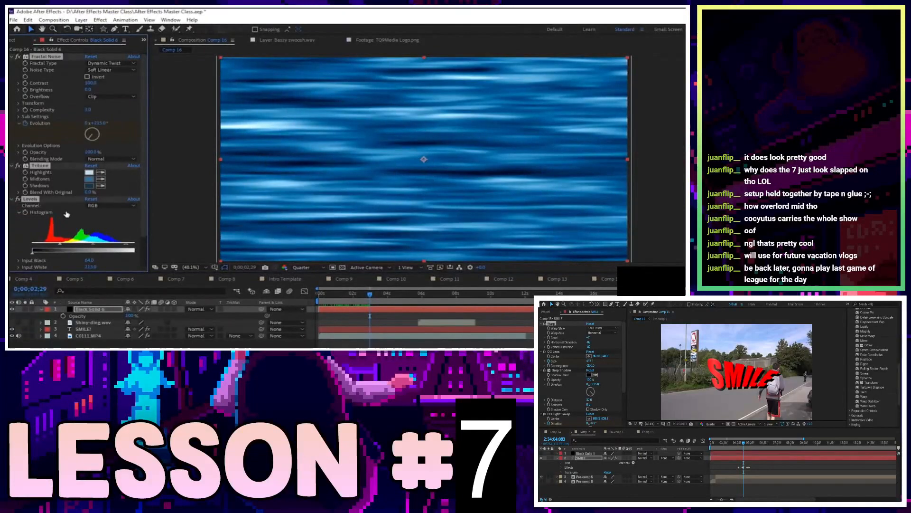
key("Delete")
left_click(368, 309)
key("Delete")
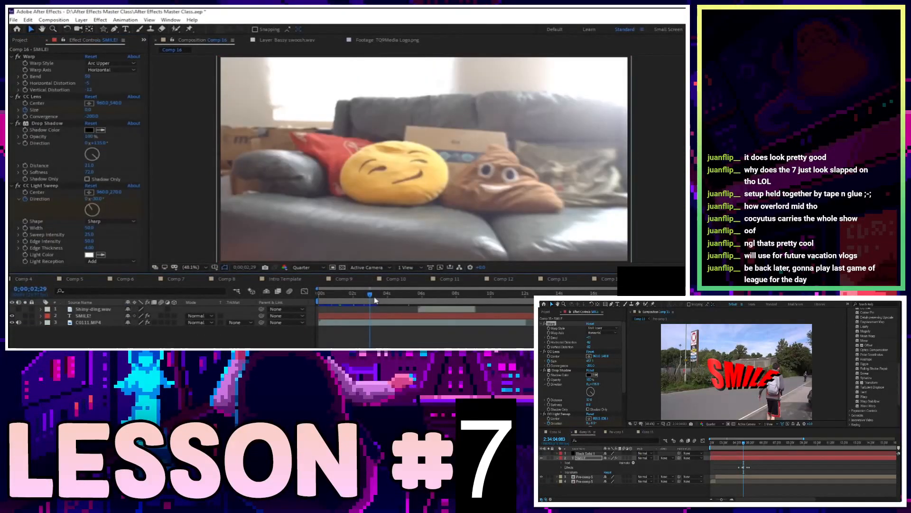
Save the project and move the playhead to 0;00;06;20, over the SMILE! title.
left_click_drag(371, 297, 322, 302)
key("ctrl+s")
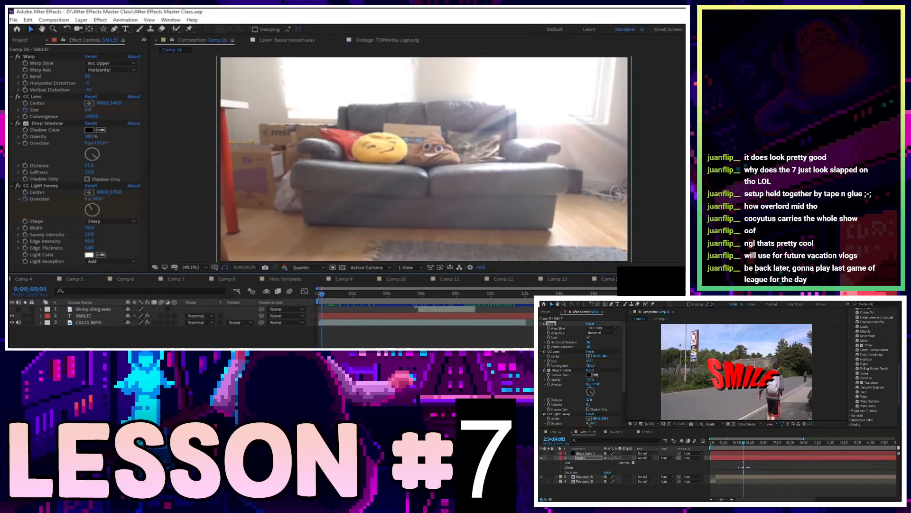
left_click(420, 295)
left_click_drag(420, 302, 433, 299)
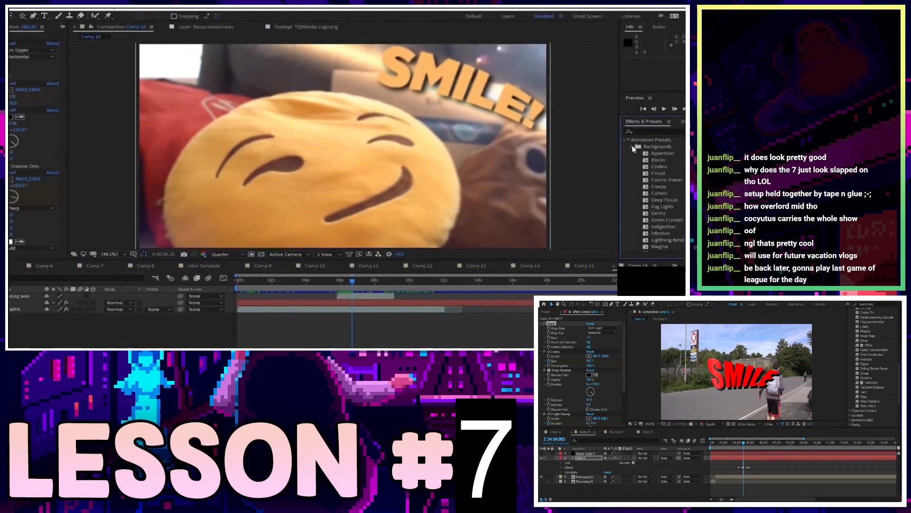
Collapse the Backgrounds presets and expand the Behaviors folder to reach the Wiggle presets.
left_click(587, 134)
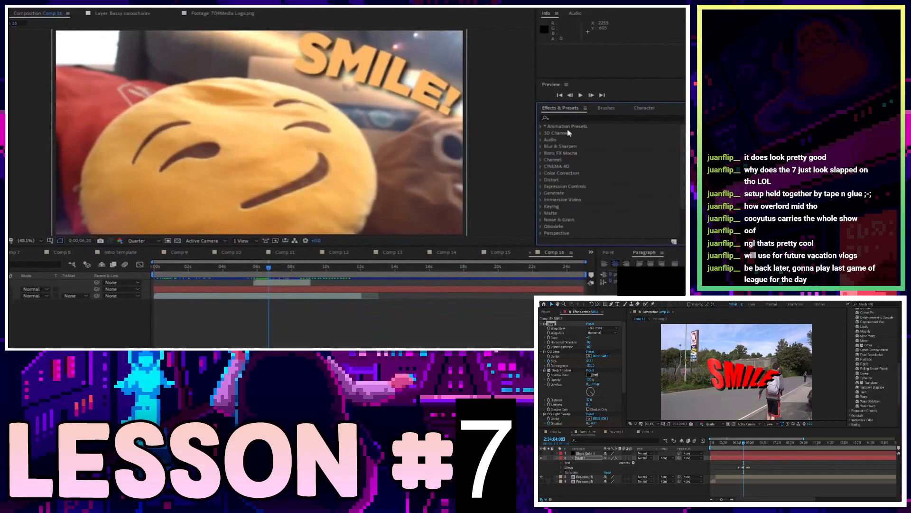
left_click(542, 127)
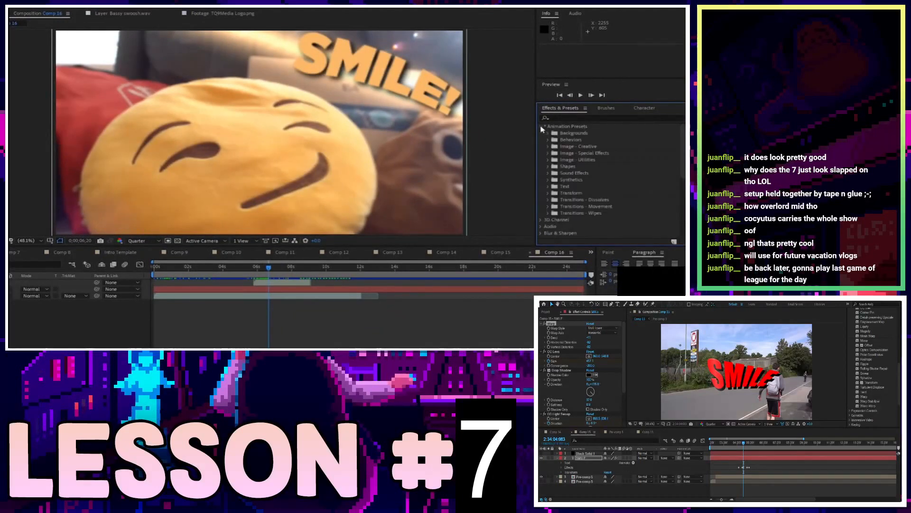
left_click(550, 141)
scroll(615, 181, "down", 3)
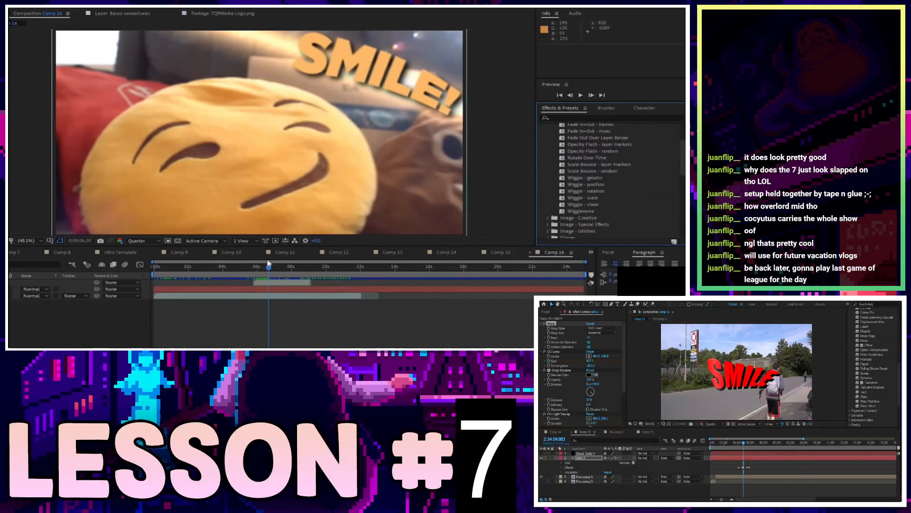
Preview the SMILE! title over the footage and return the playhead to just before the six-second mark.
mouse_move(268, 266)
left_mouse_down()
mouse_move(240, 268)
mouse_move(273, 267)
left_mouse_up()
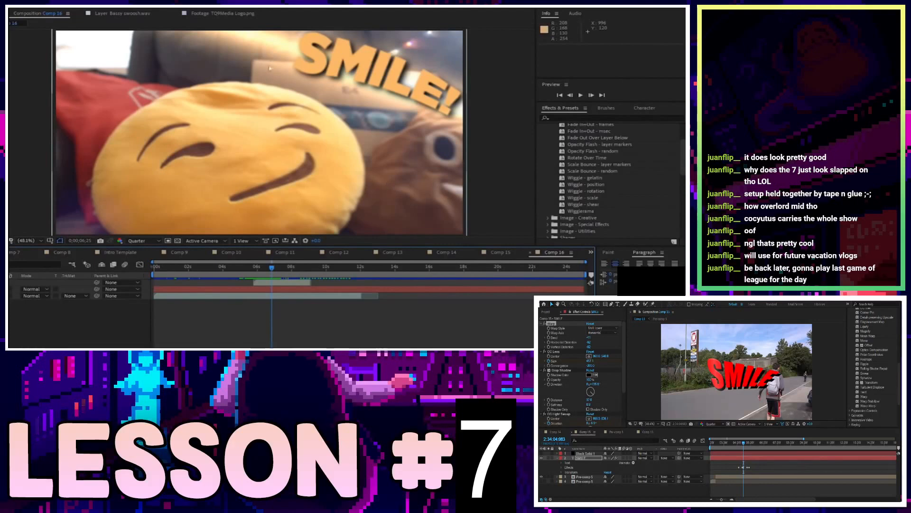
left_click(260, 274)
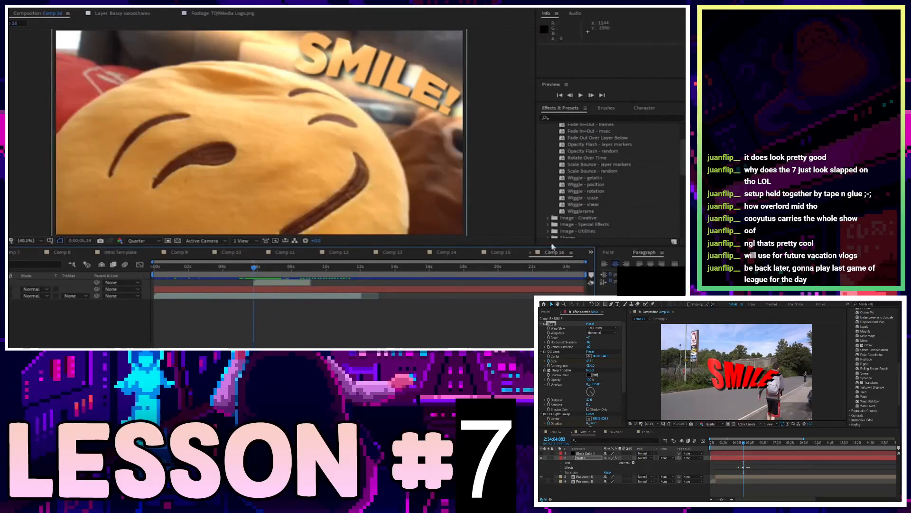
key("space")
left_click(252, 269)
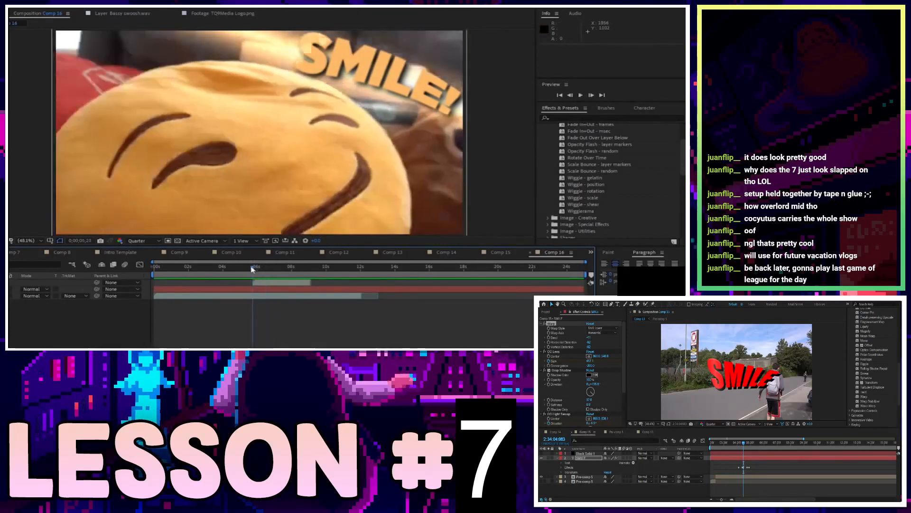
Apply the Wiggle - scale behavior preset to the SMILE! layer and preview the title's scaling.
left_click(253, 290)
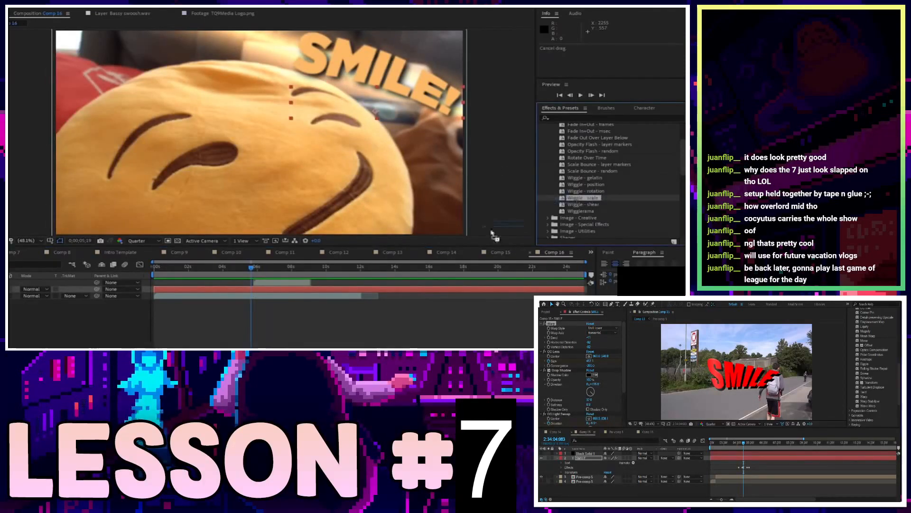
left_click_drag(494, 236, 286, 292)
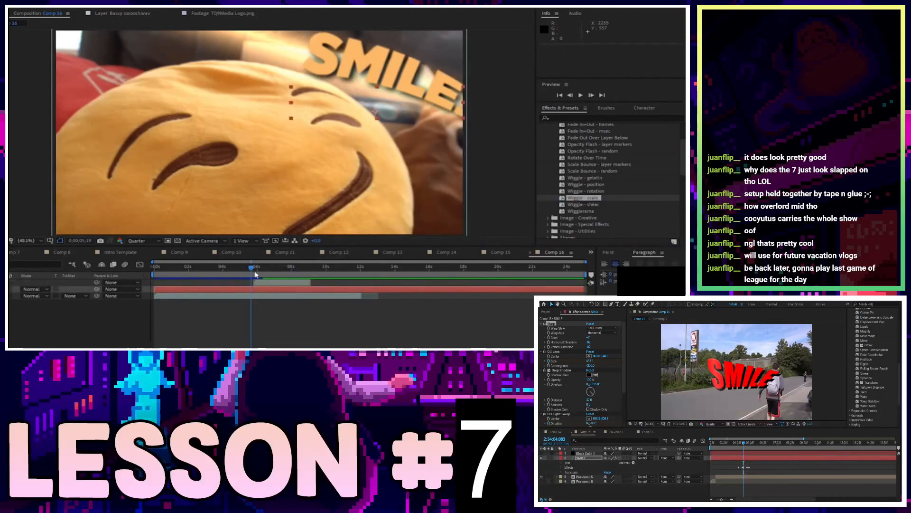
key("Home")
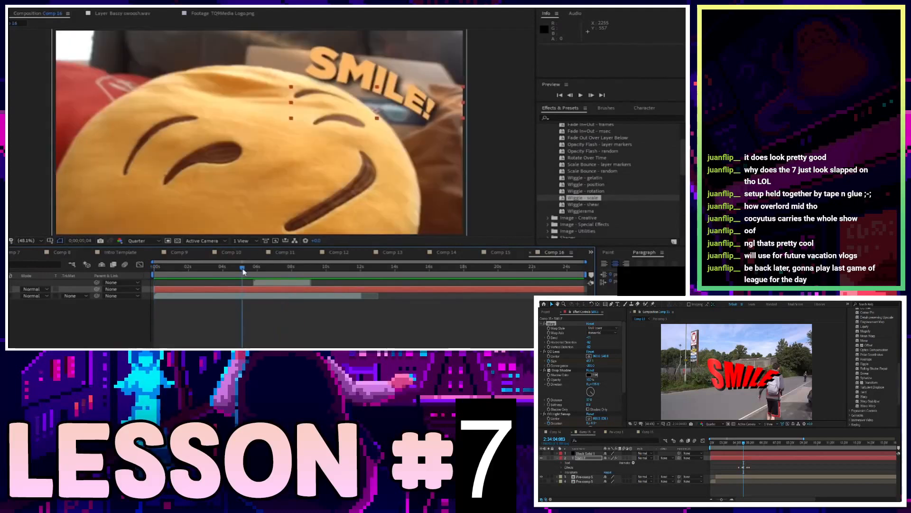
key("space")
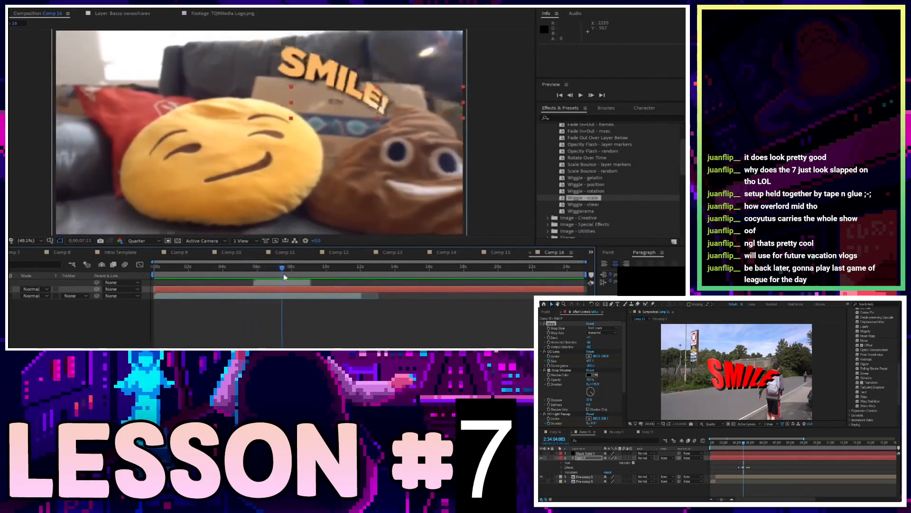
left_click_drag(262, 276, 256, 275)
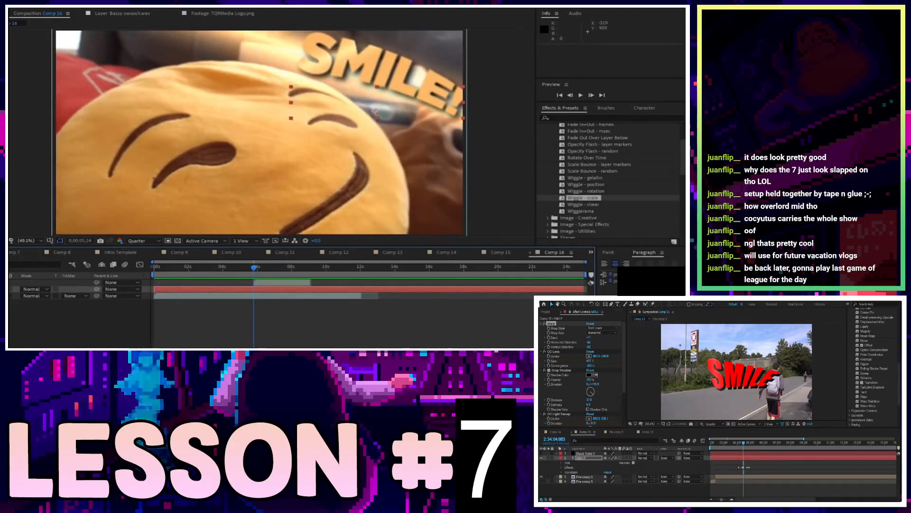
Undo the Wiggle - scale preset, replay the title and reselect the SMILE! layer.
key("ctrl+z")
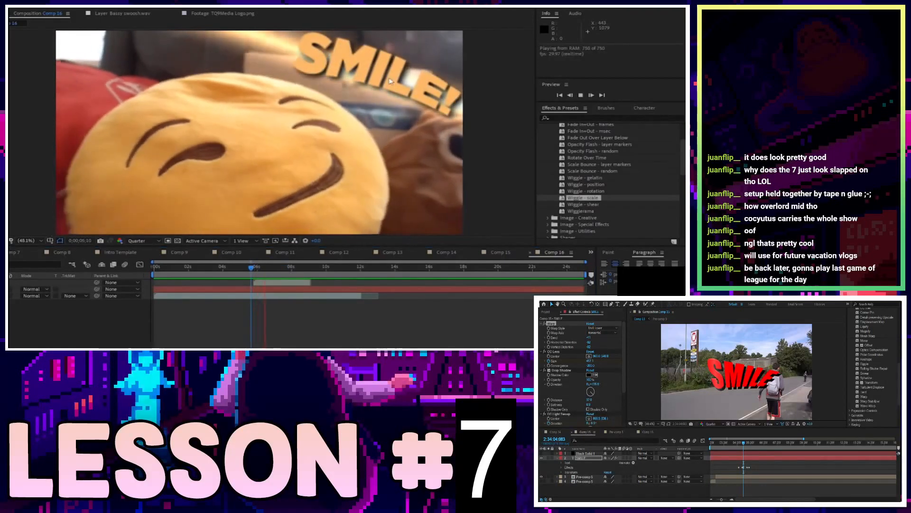
mouse_move(253, 274)
left_mouse_down()
mouse_move(285, 274)
mouse_move(245, 280)
left_mouse_up()
left_click(334, 280)
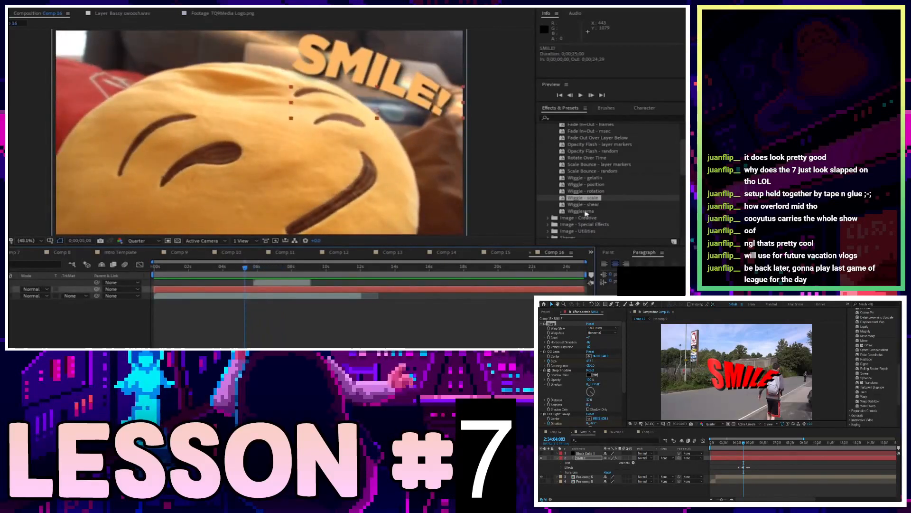
Try the Wigglerama behavior preset on the SMILE! layer, preview it and undo it.
left_click_drag(584, 211, 306, 292)
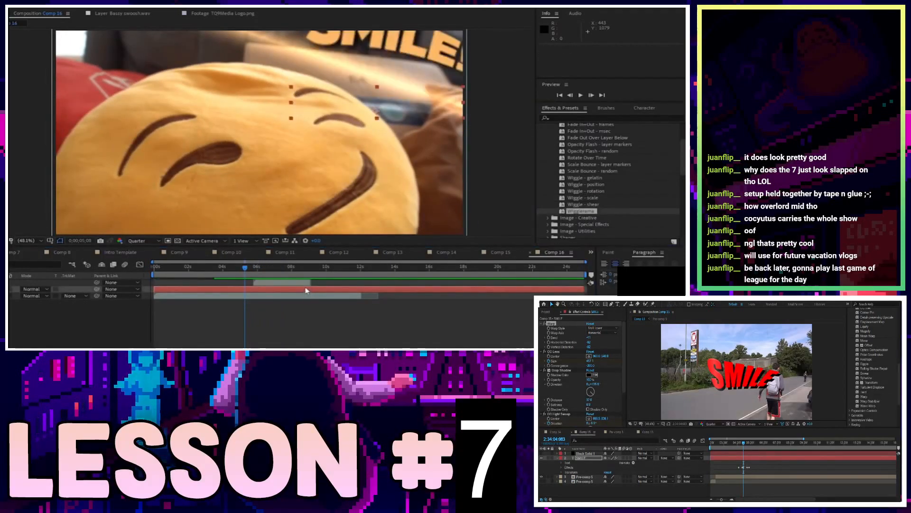
key("space")
key("ctrl+z")
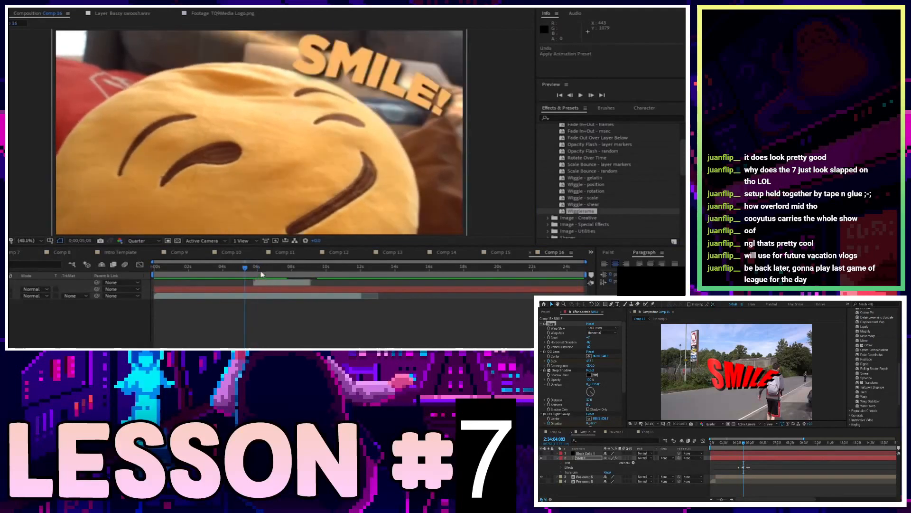
Reapply the Wiggle - scale preset to the SMILE! layer with a wiggle speed of 0.5 and an amount of 5%.
left_click(246, 273)
left_click_drag(247, 273, 248, 273)
left_click_drag(579, 198, 306, 291)
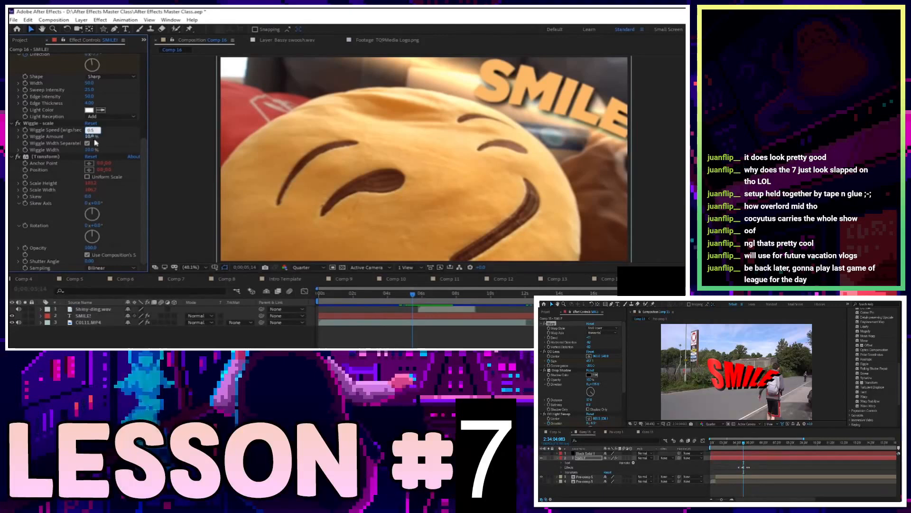
key("Return")
left_click(418, 335)
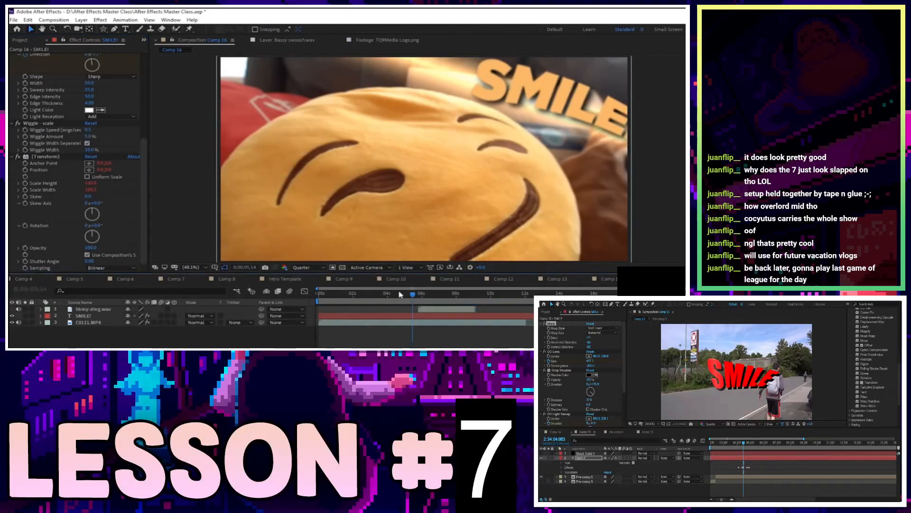
Preview the SMILE! title's scale wiggle from the start and around six seconds, ending with the playhead at about four seconds.
left_click_drag(413, 294, 313, 302)
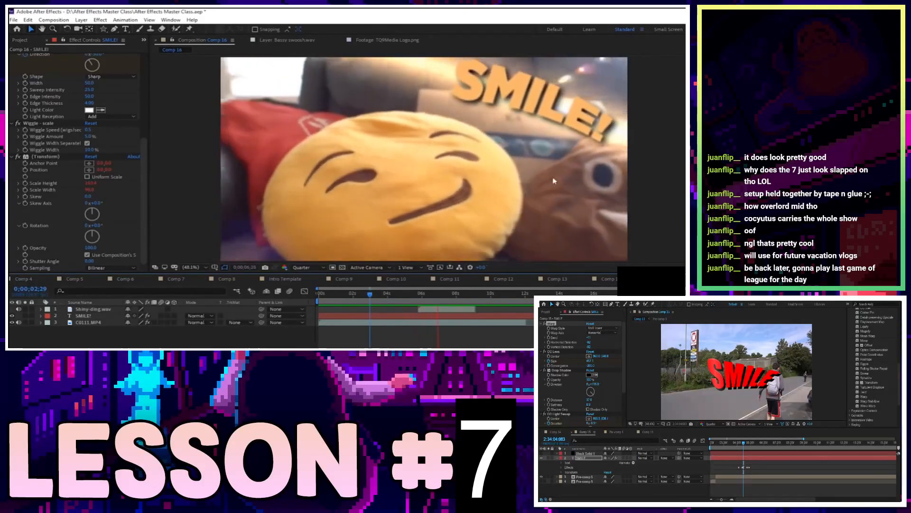
left_click(417, 295)
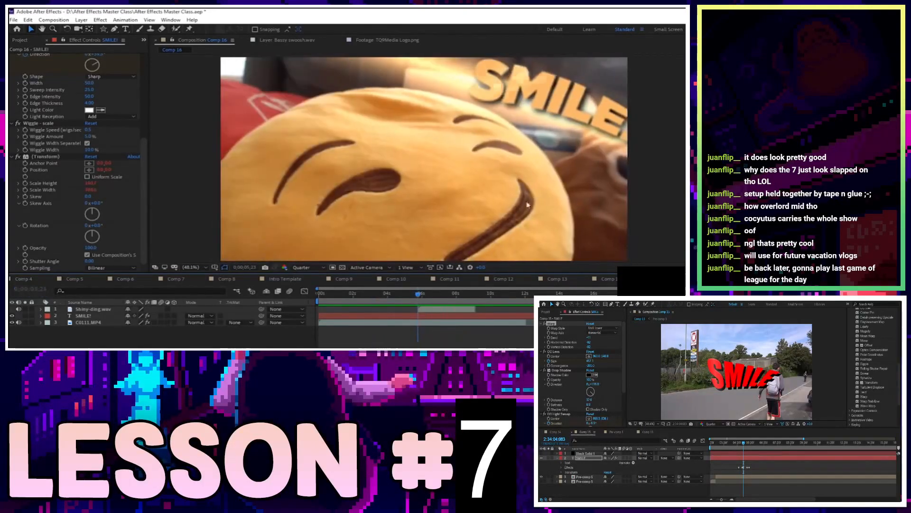
key("space")
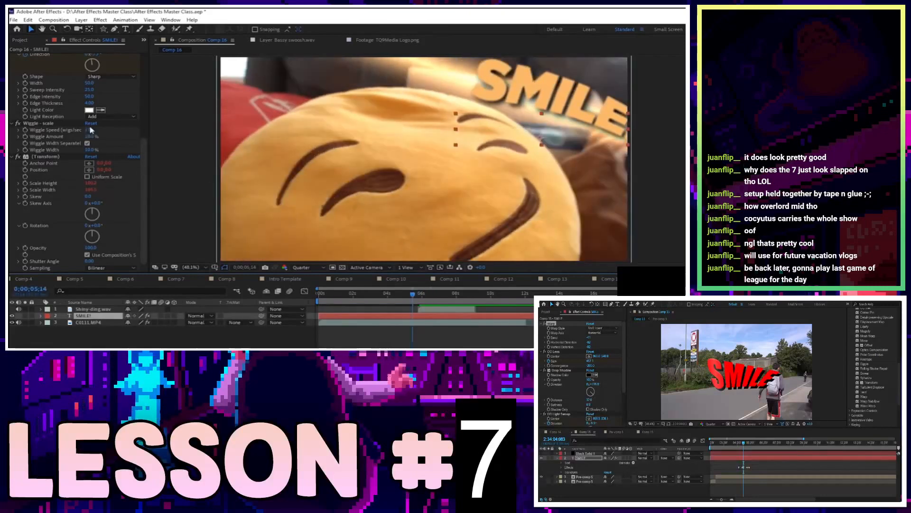
left_click(357, 287)
key("space")
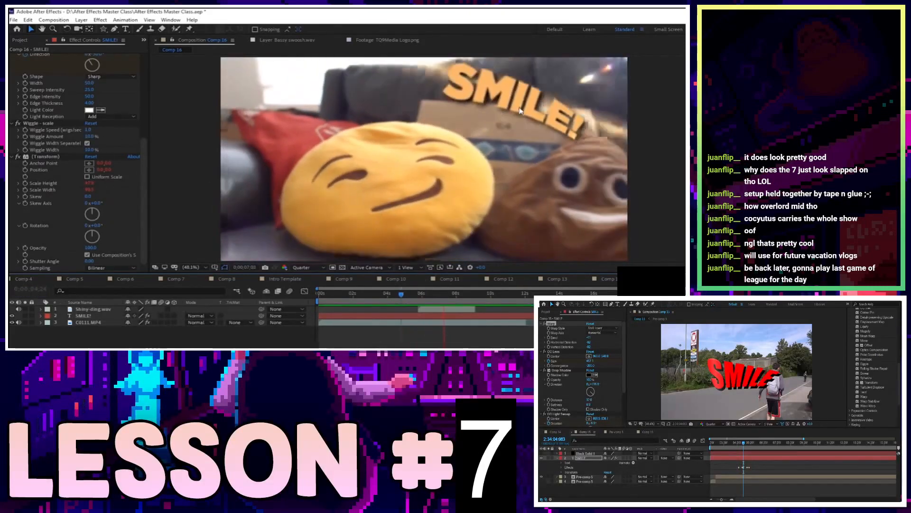
left_click_drag(423, 295, 387, 308)
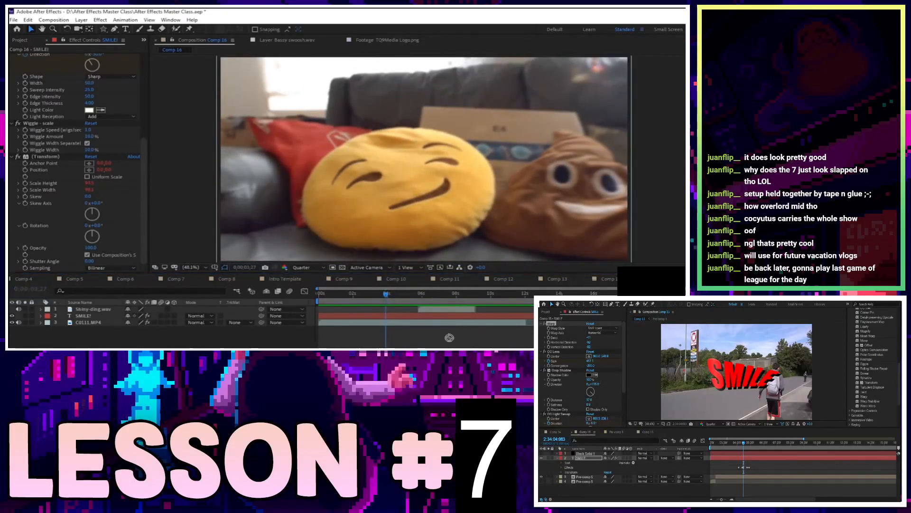
Try the Wiggle - scale preset on the C0111.MP4 footage layer and preview its frame edges from the start and about two seconds.
left_click(438, 324)
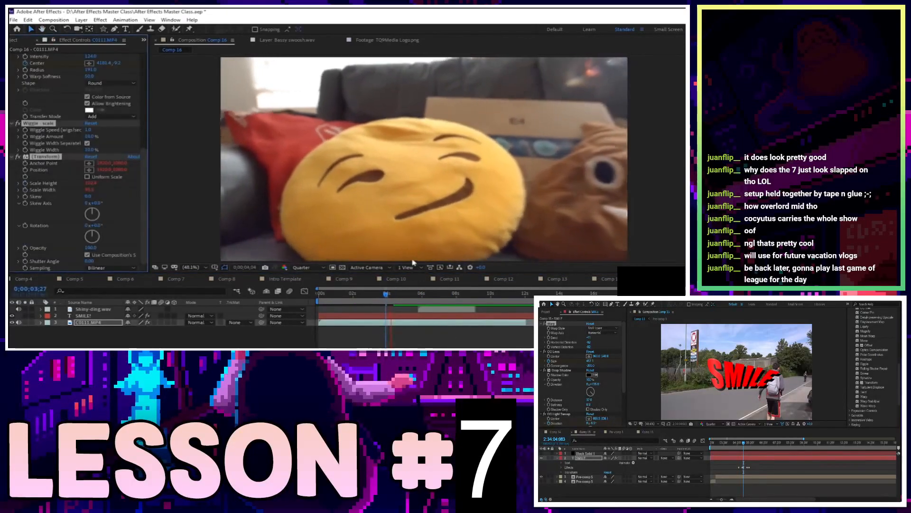
key("space")
key("Home")
key("space")
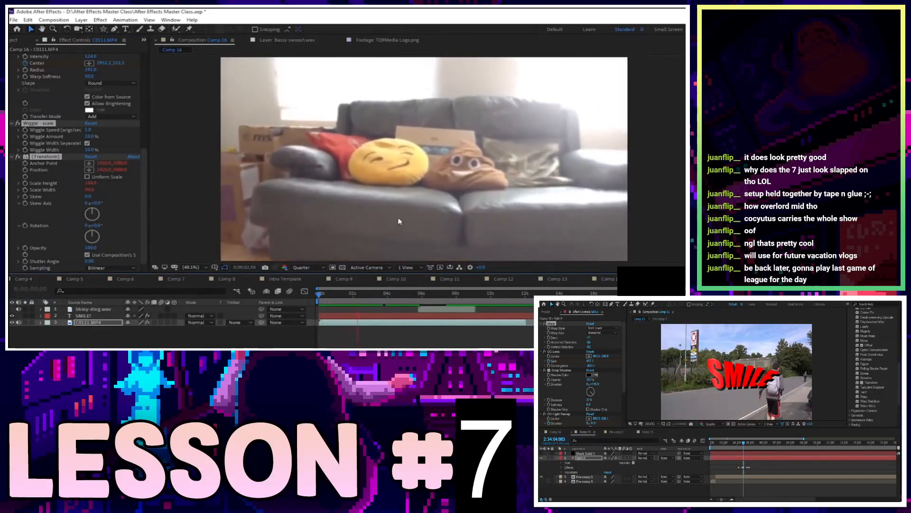
scroll(390, 216, "down", 2)
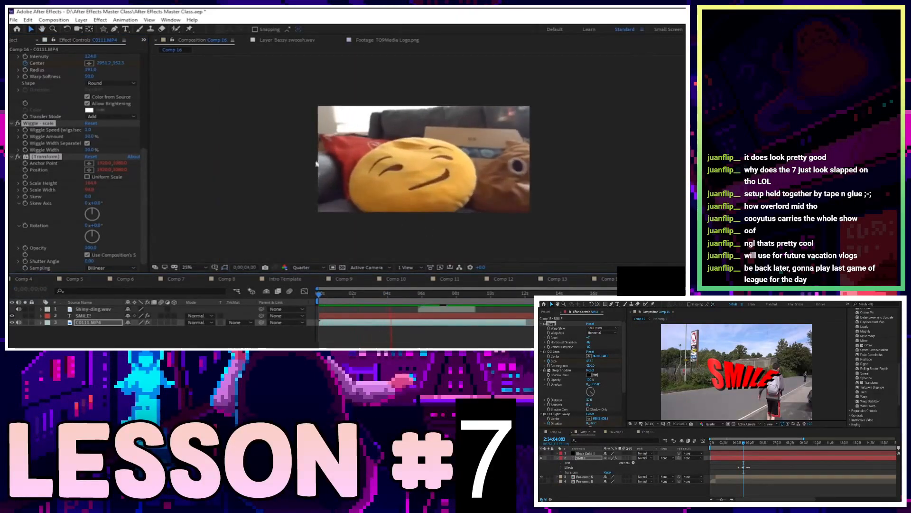
left_click_drag(414, 300, 357, 304)
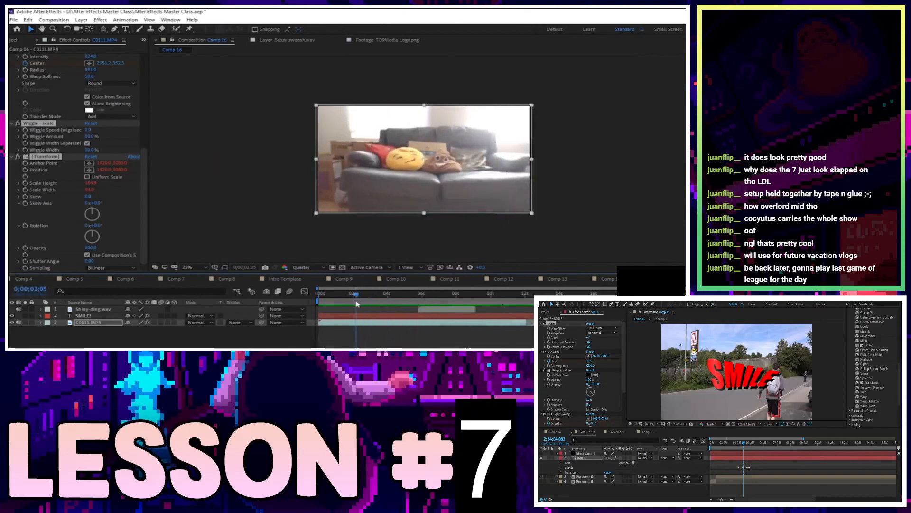
key("space")
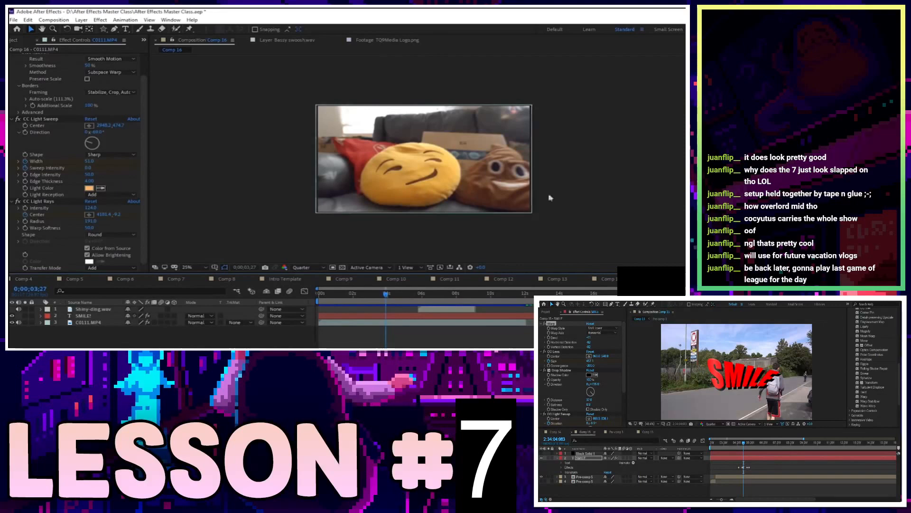
Check the wiggling footage at about three seconds, undo the Wiggle - scale preset on C0111.MP4 and replay from the start.
left_click_drag(389, 297, 400, 298)
left_click_drag(684, 190, 374, 298)
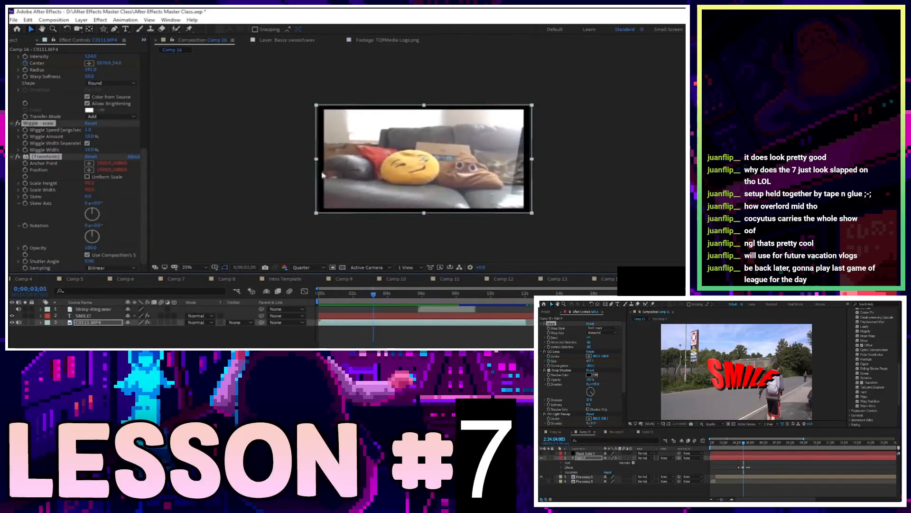
key("ctrl+z")
left_click_drag(403, 297, 287, 303)
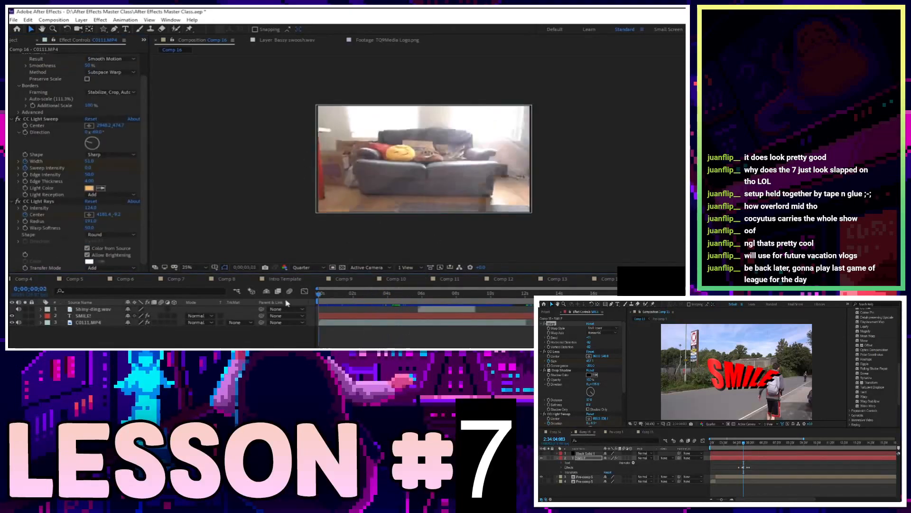
key("space")
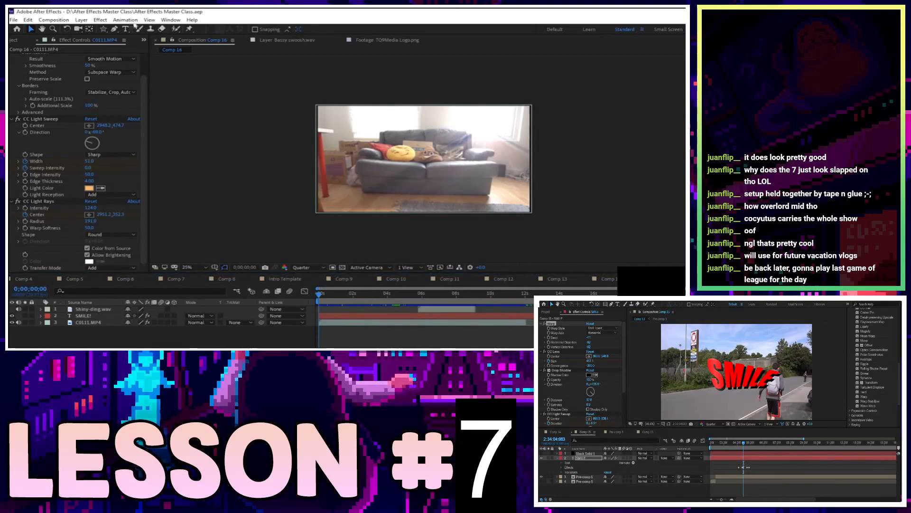
Browse the Presets folder for an animation preset to apply to the C0111.MP4 layer, and close the dialog without choosing one.
left_click(125, 20)
left_click(414, 297)
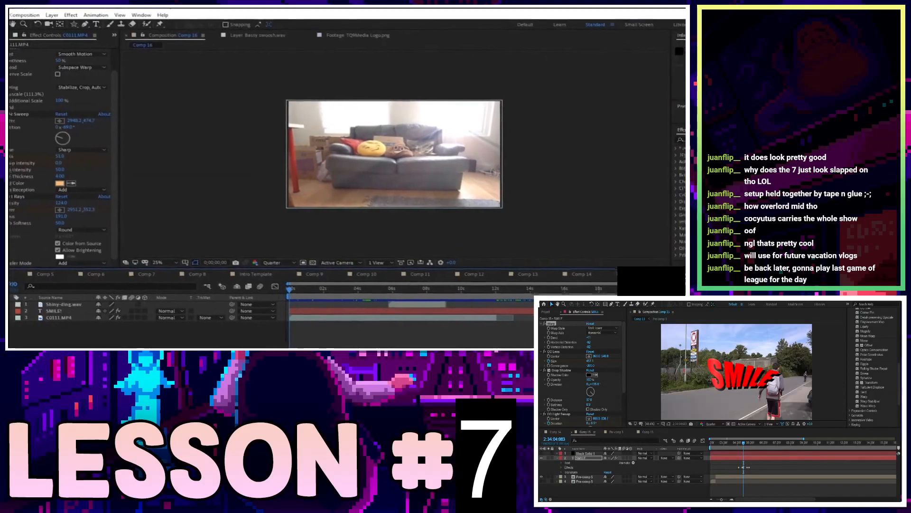
left_click(647, 137)
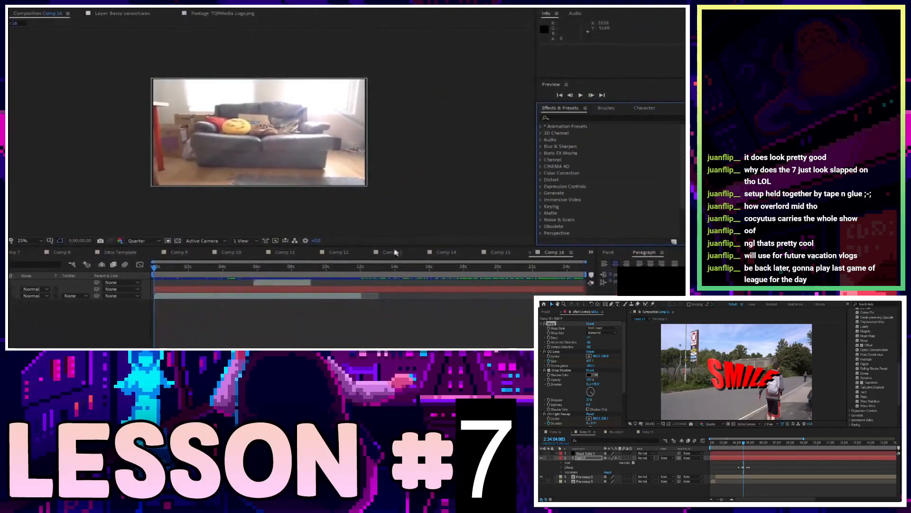
left_click(239, 297)
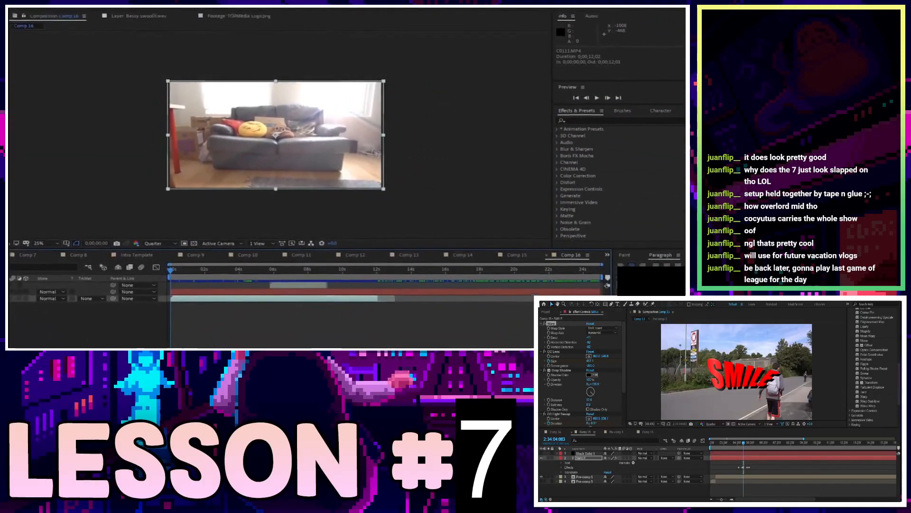
left_click(125, 21)
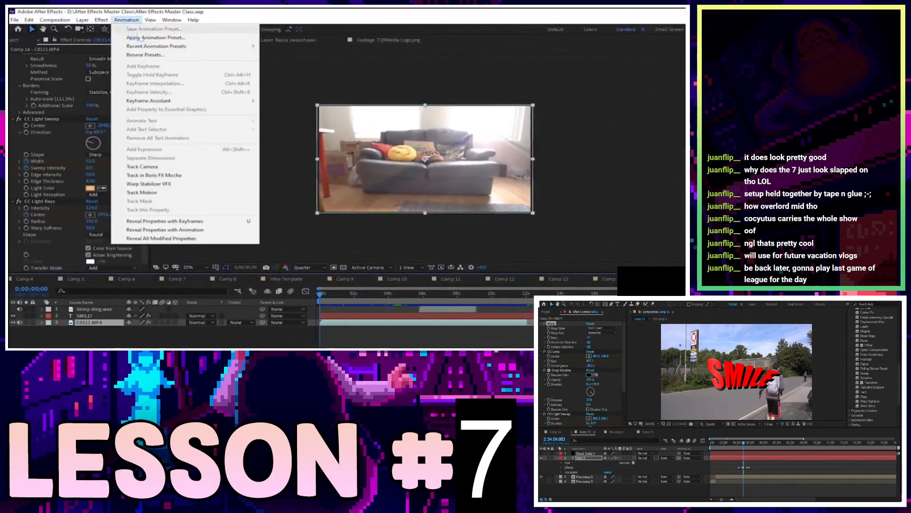
left_click(142, 37)
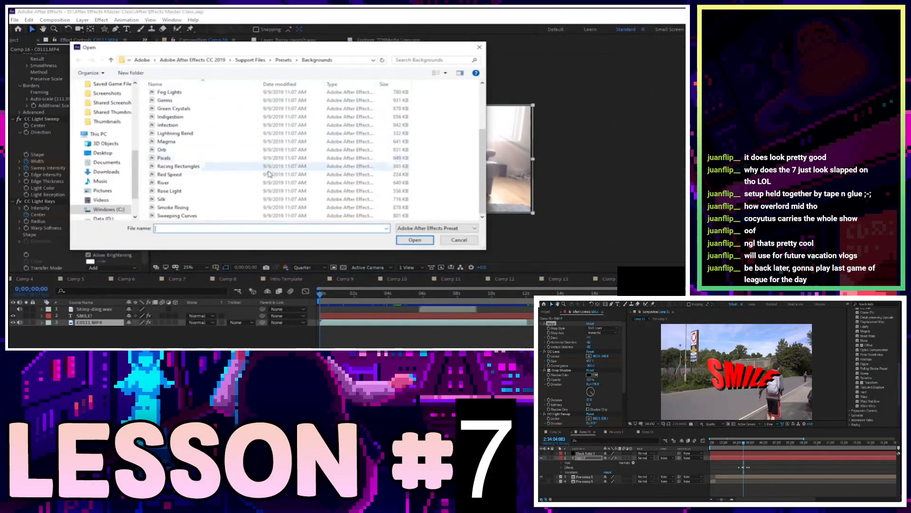
left_click(284, 61)
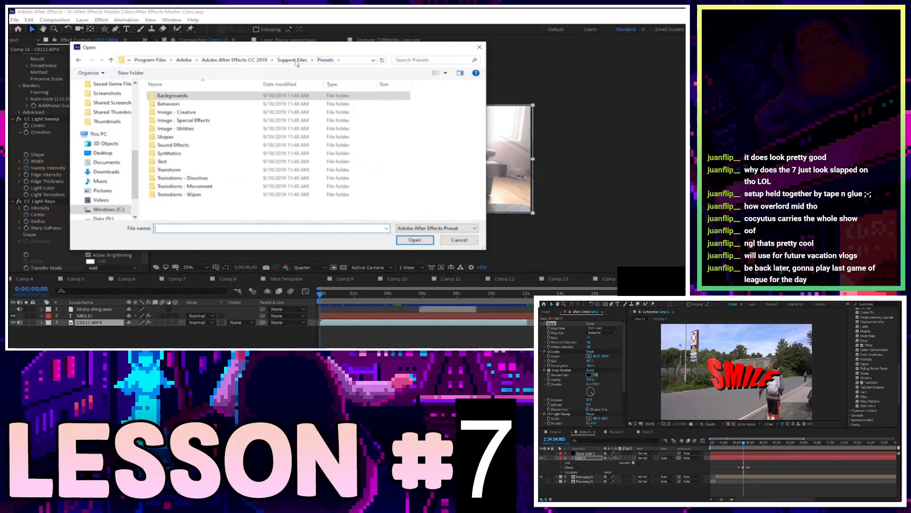
left_click(479, 48)
left_click(397, 342)
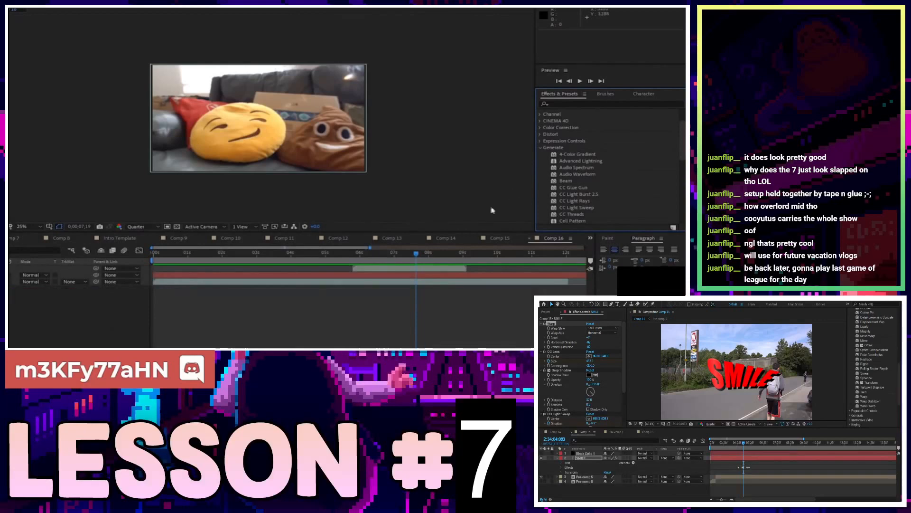
Return the playhead to the start and create a new composition with the default settings.
left_click_drag(364, 257, 148, 247)
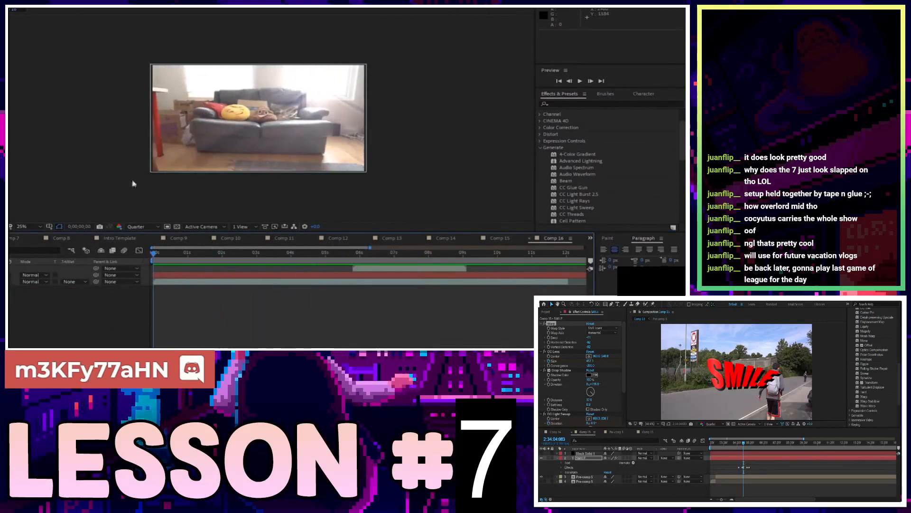
left_click(19, 10)
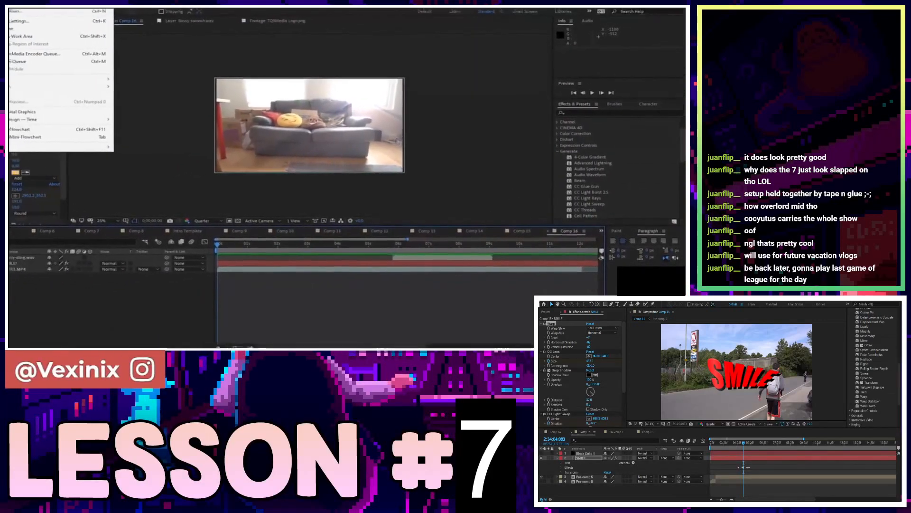
left_click(33, 28)
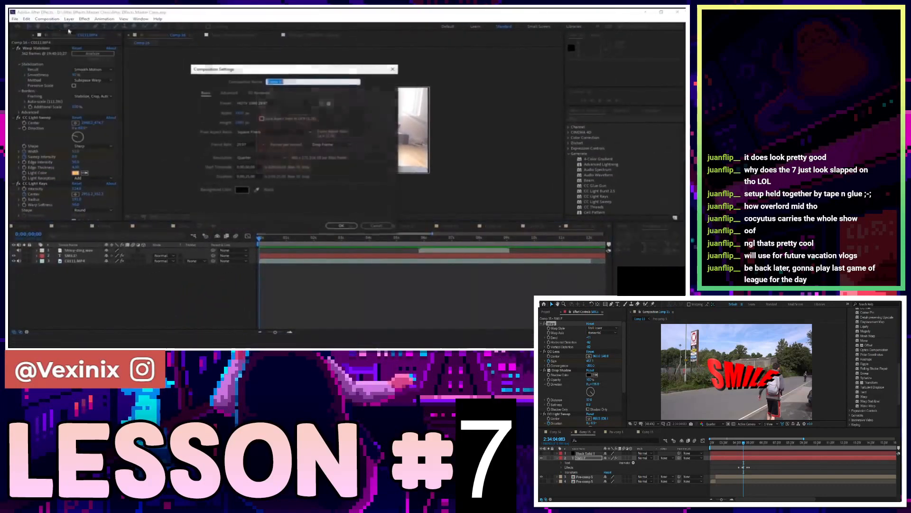
left_click(342, 226)
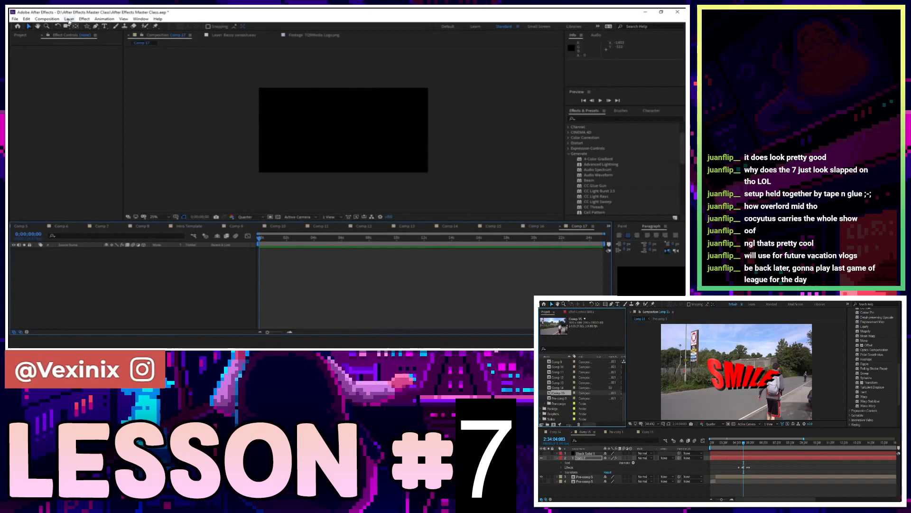
Add a black solid layer to the new composition with the default solid settings.
left_click(69, 19)
mouse_move(76, 27)
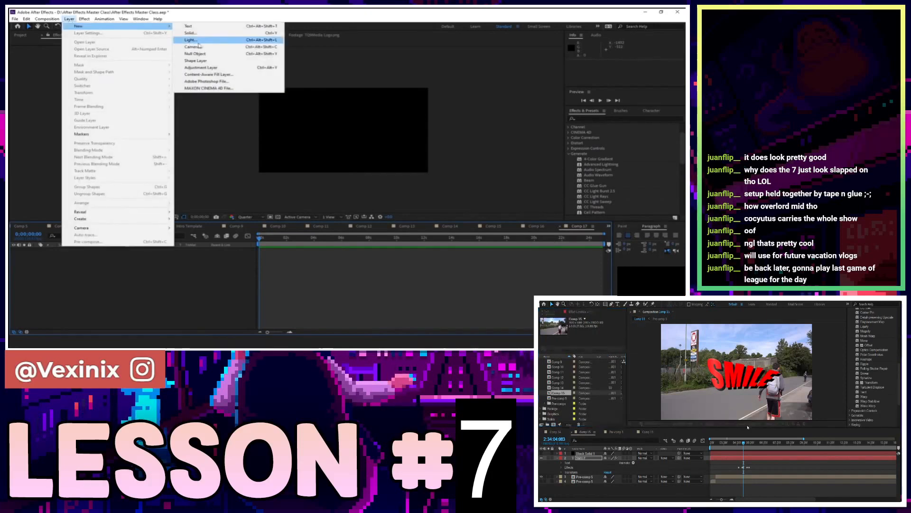
left_click(194, 34)
left_click(120, 135)
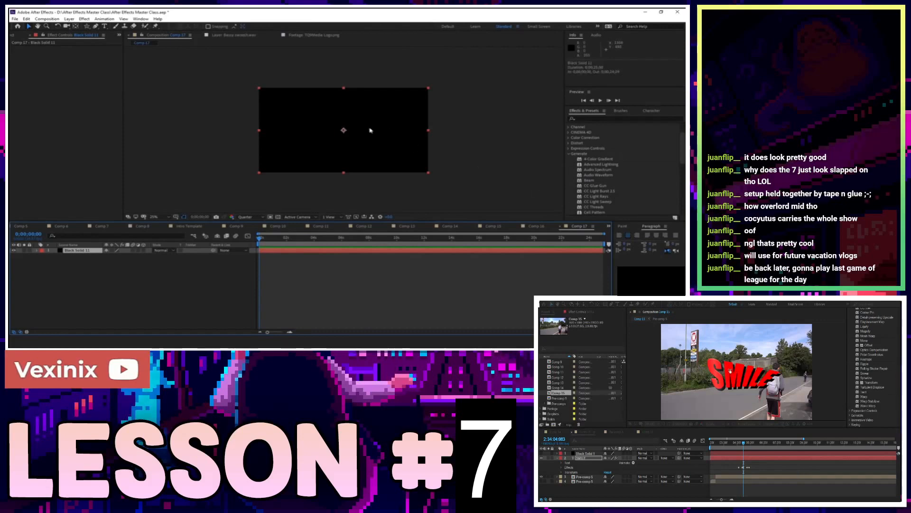
scroll(370, 132, "up", 2)
scroll(371, 132, "down", 2)
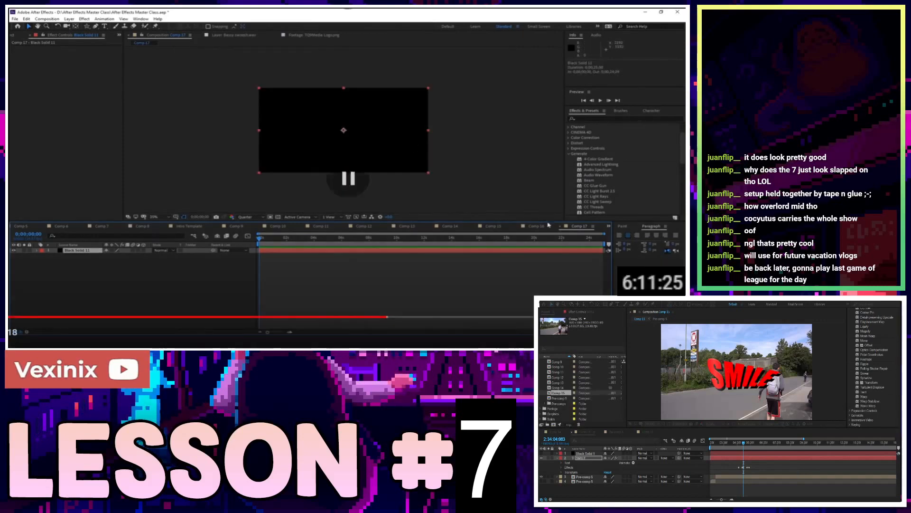
Rewind and replay the tutorial video, create a new composition in the follow-along After Effects project, and return to the video.
key("Left")
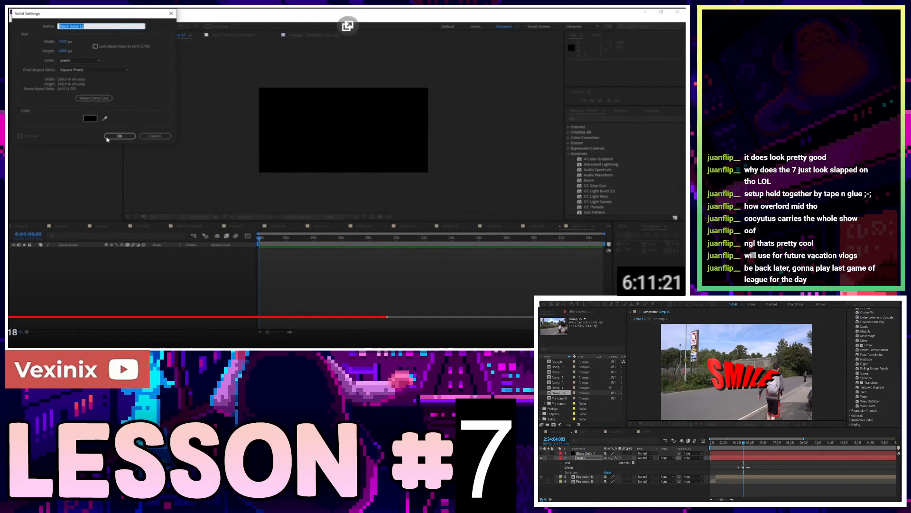
key("space")
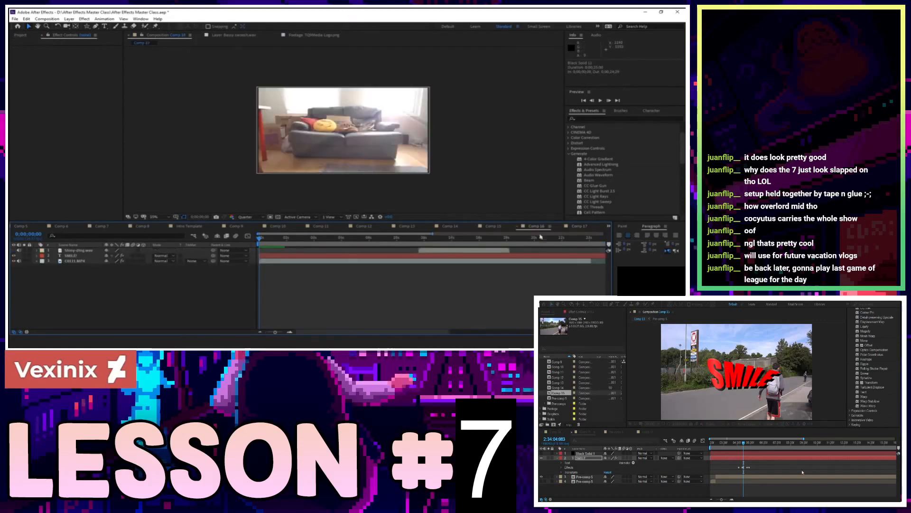
left_click(661, 423)
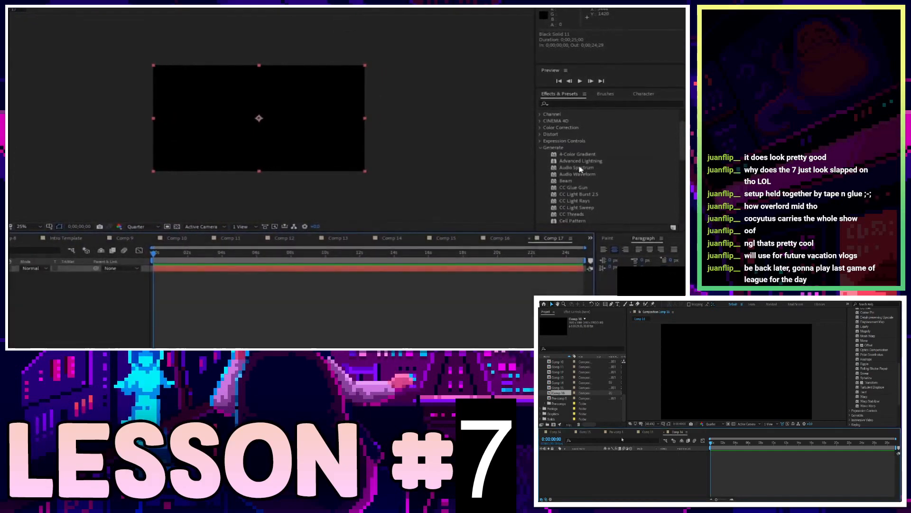
key("alt+Tab")
key("space")
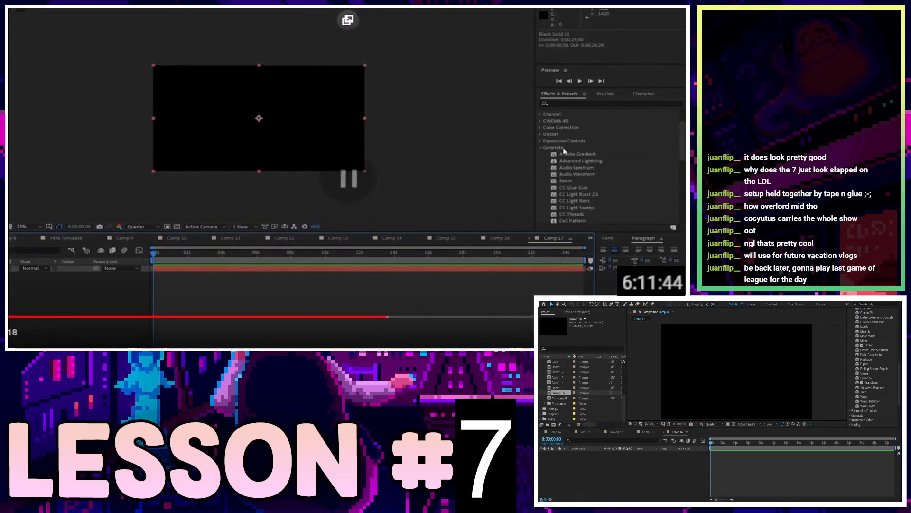
Switch to the follow-along After Effects project and close all composition timelines except the newly created composition's.
key("alt+Tab")
left_click(648, 432)
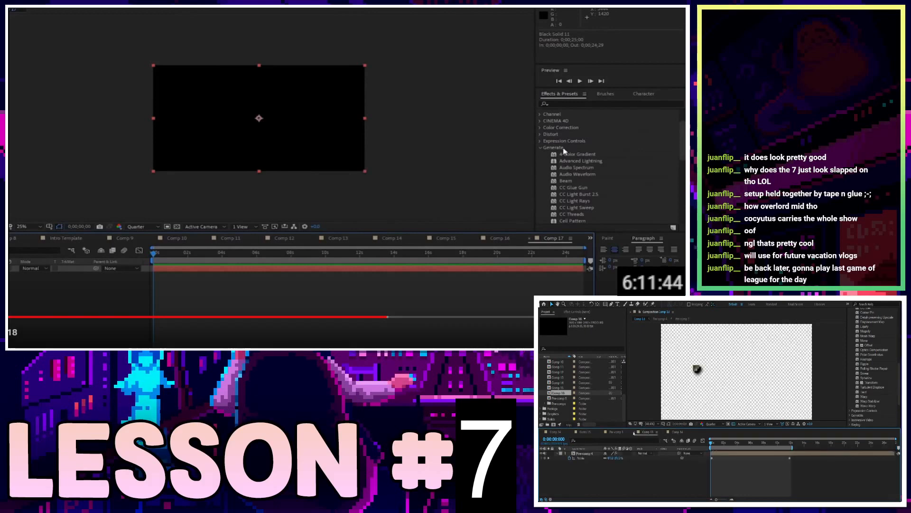
left_click(635, 433)
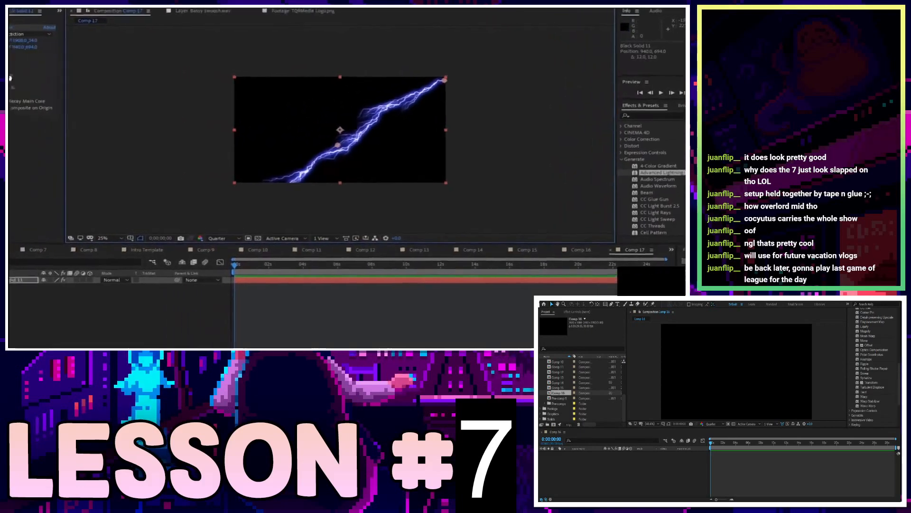
Replace the Advanced Lightning effect on the black solid with the Beam effect and preview the composition at Full resolution.
left_click_drag(92, 92, 117, 104)
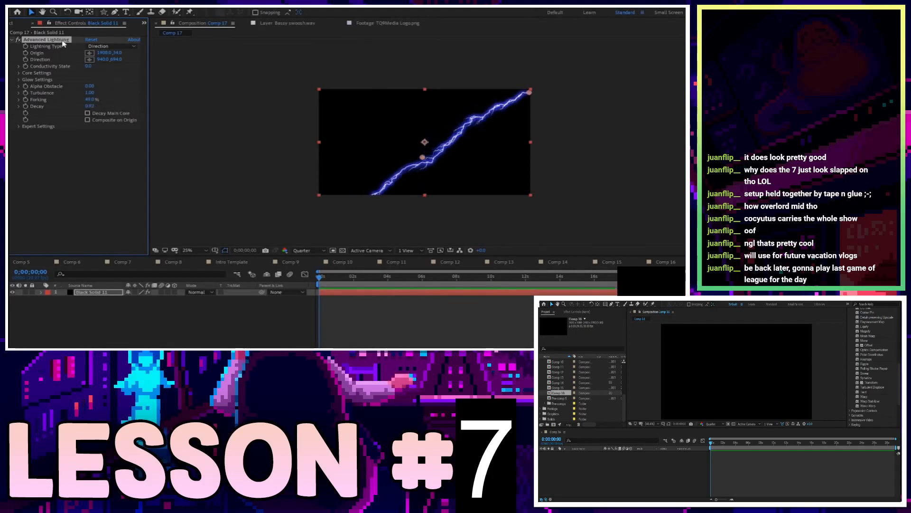
key("Delete")
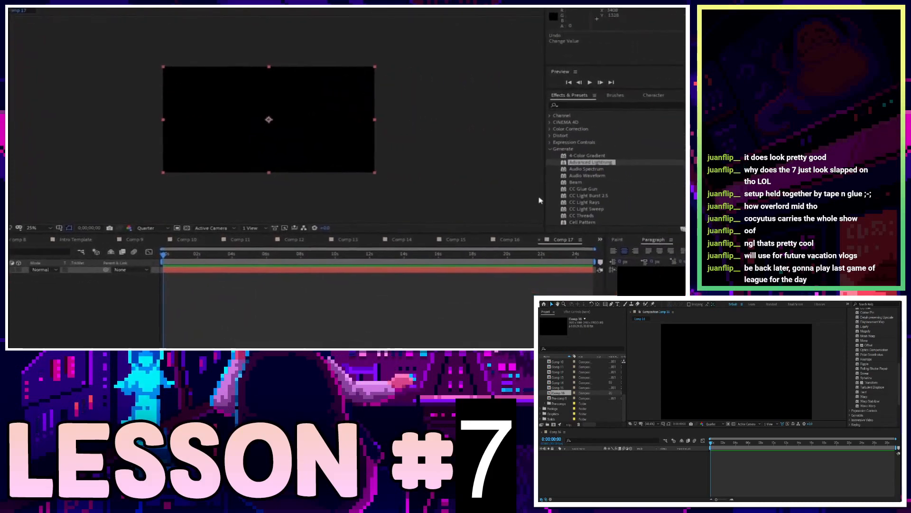
left_click_drag(574, 182, 268, 146)
key("period")
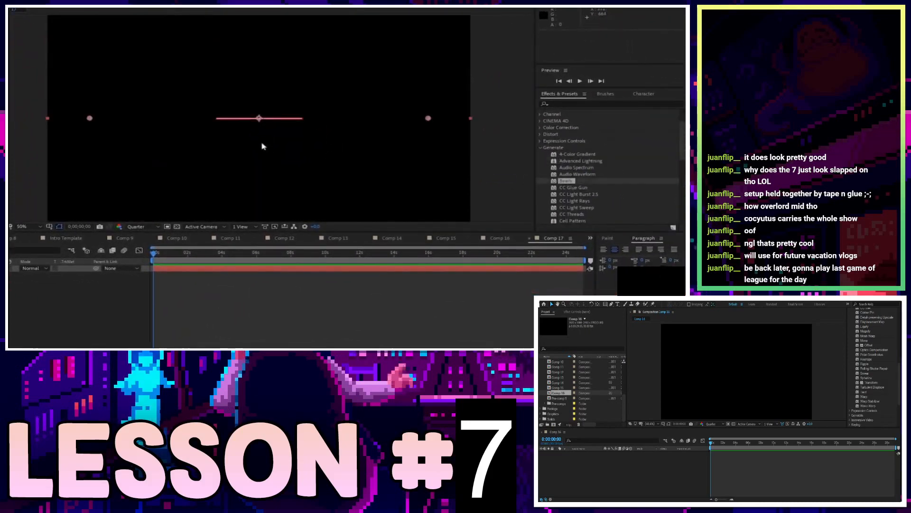
left_click(139, 245)
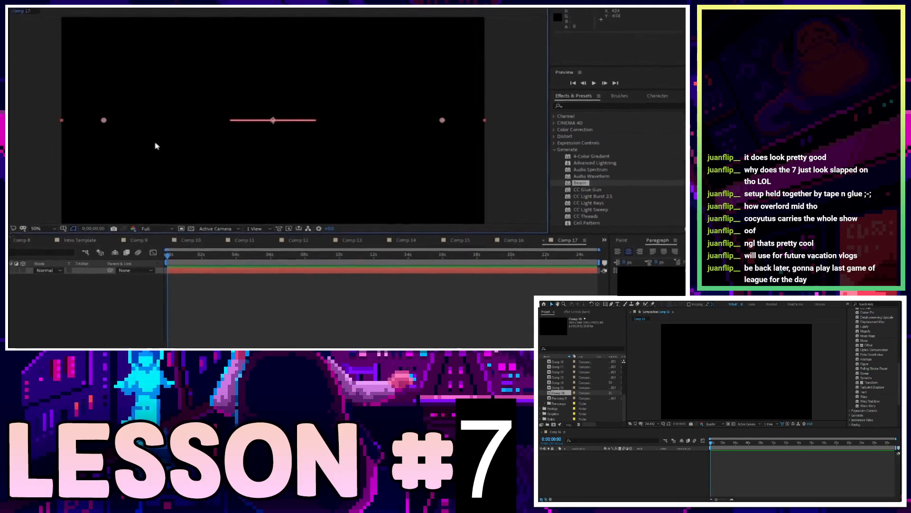
Set the Beam's Time to 0% and place its starting point near the frame's upper-left corner and its ending point near the lower-right.
mouse_move(14, 55)
left_mouse_down()
mouse_move(42, 57)
mouse_move(26, 58)
left_mouse_up()
left_click_drag(108, 69, 127, 78)
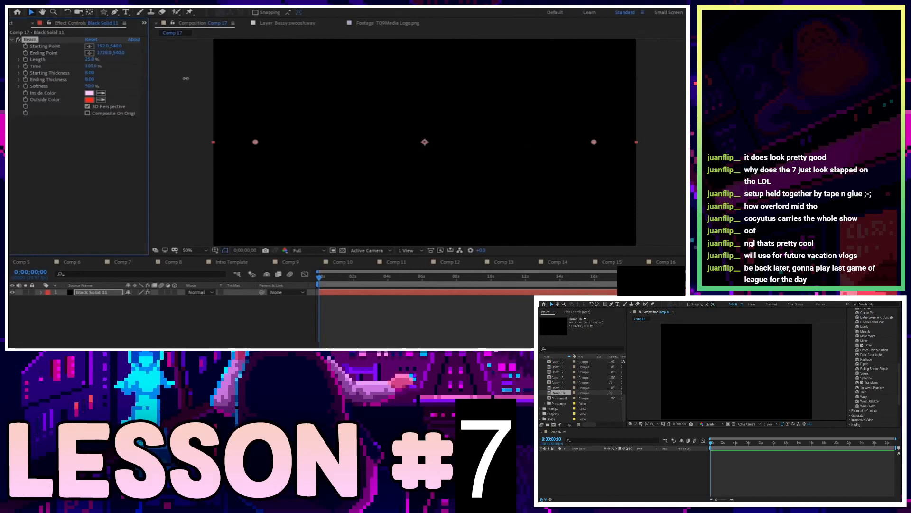
left_click_drag(185, 79, 142, 82)
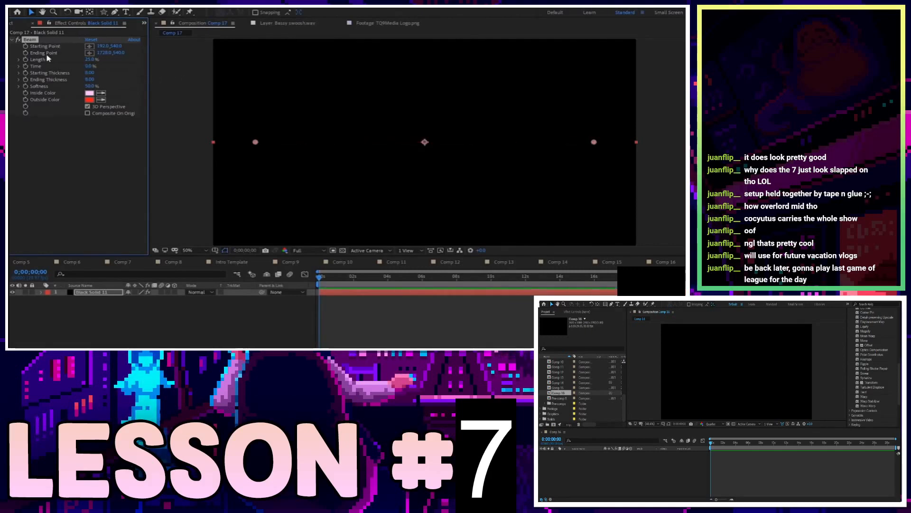
left_click_drag(255, 144, 247, 97)
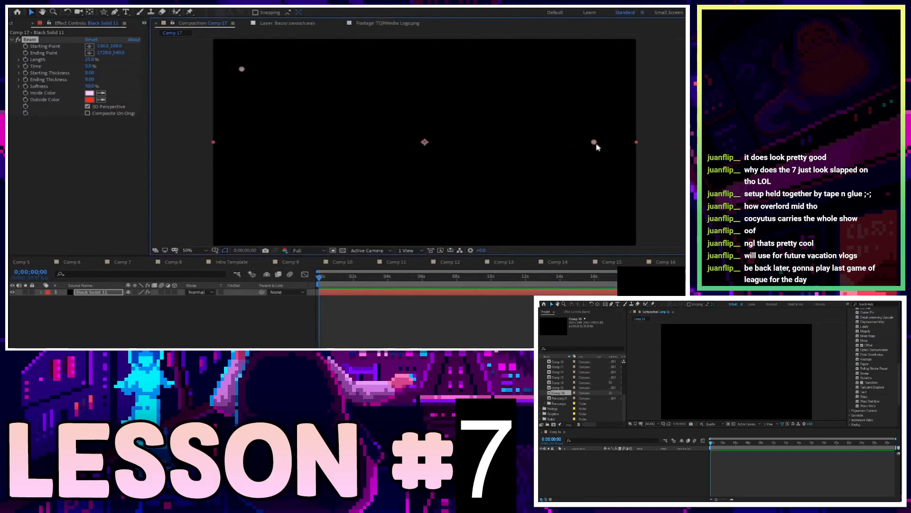
left_click_drag(594, 147, 607, 224)
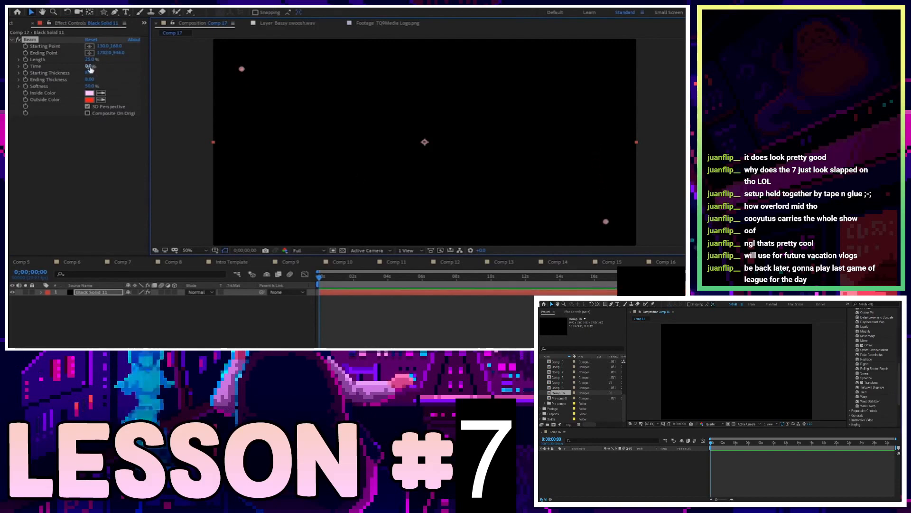